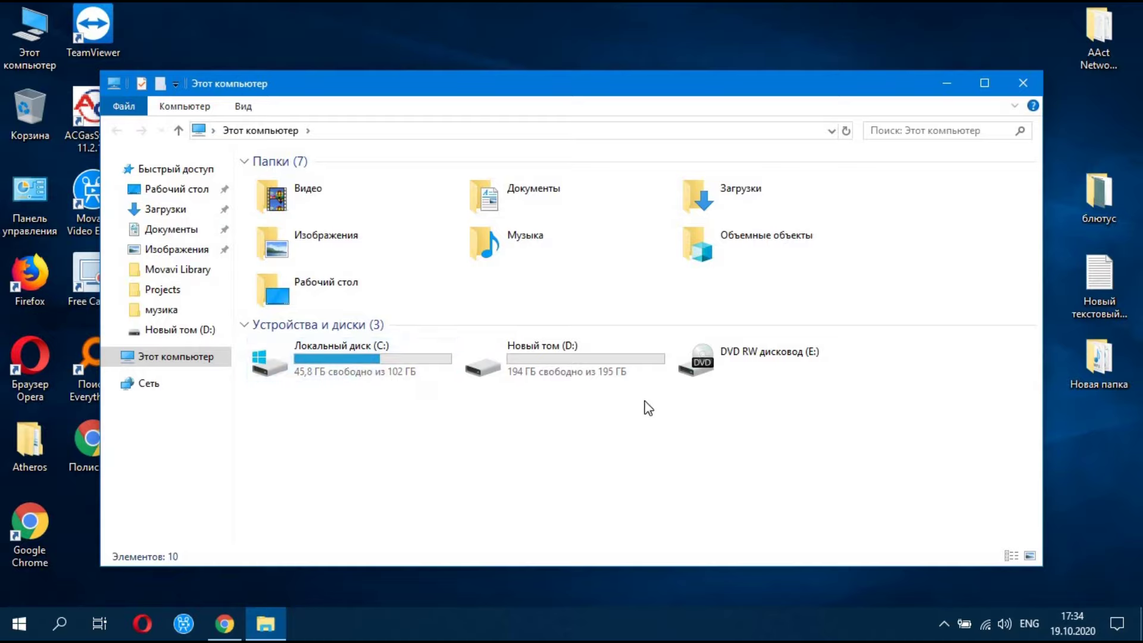
# Check the capacity and free space of drives C: and D: in This PC, and close the window
pyautogui.moveTo(560, 362)
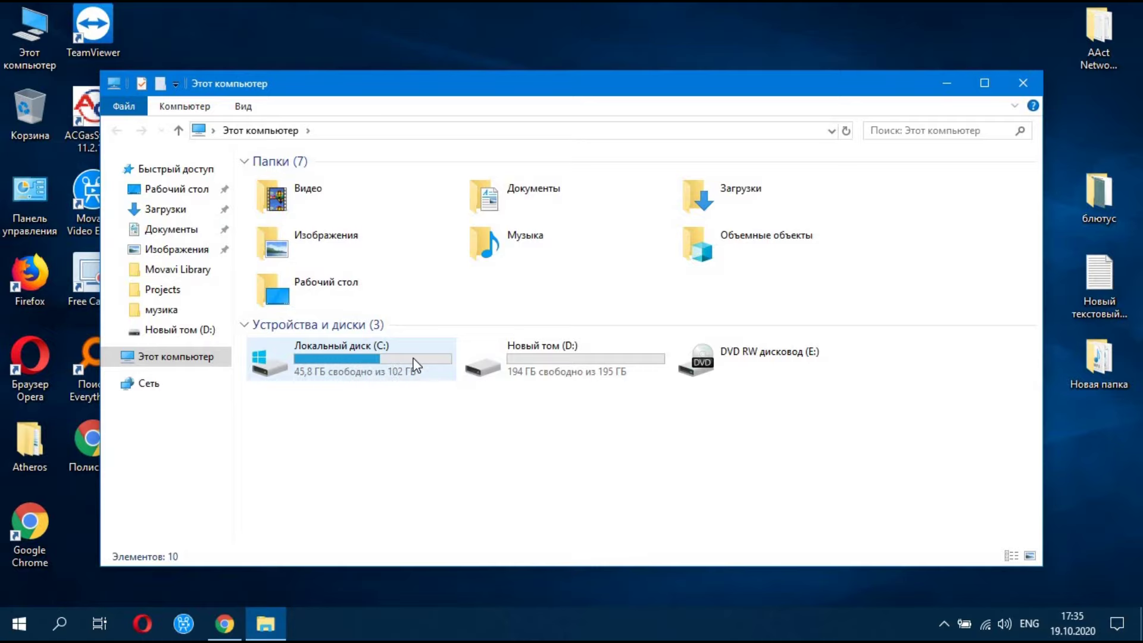
pyautogui.moveTo(415, 365)
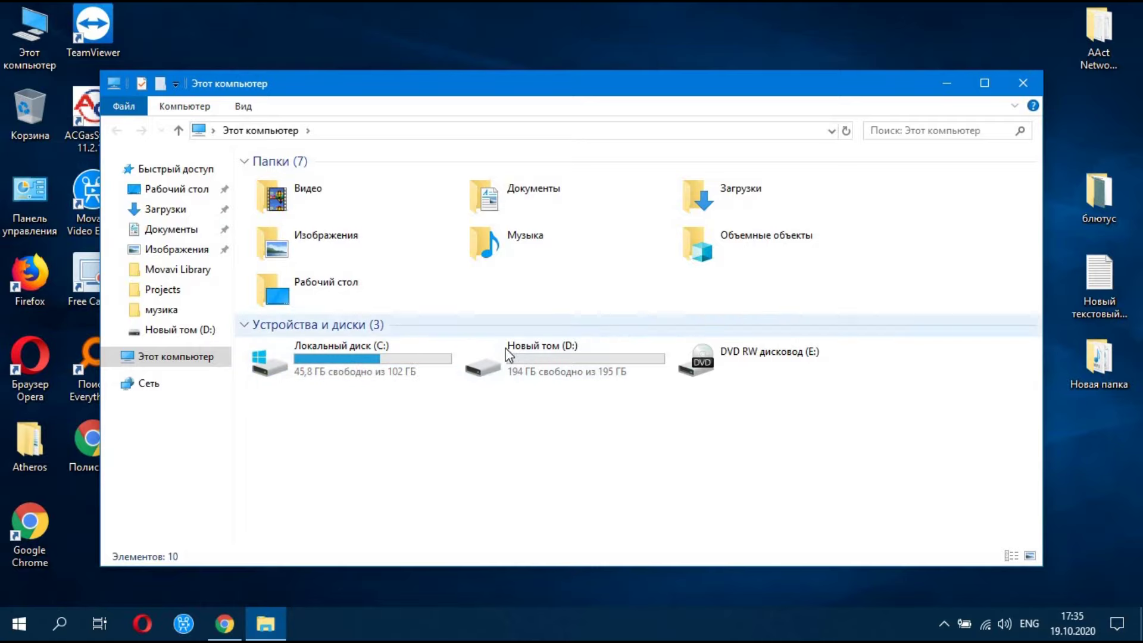
pyautogui.moveTo(502, 365)
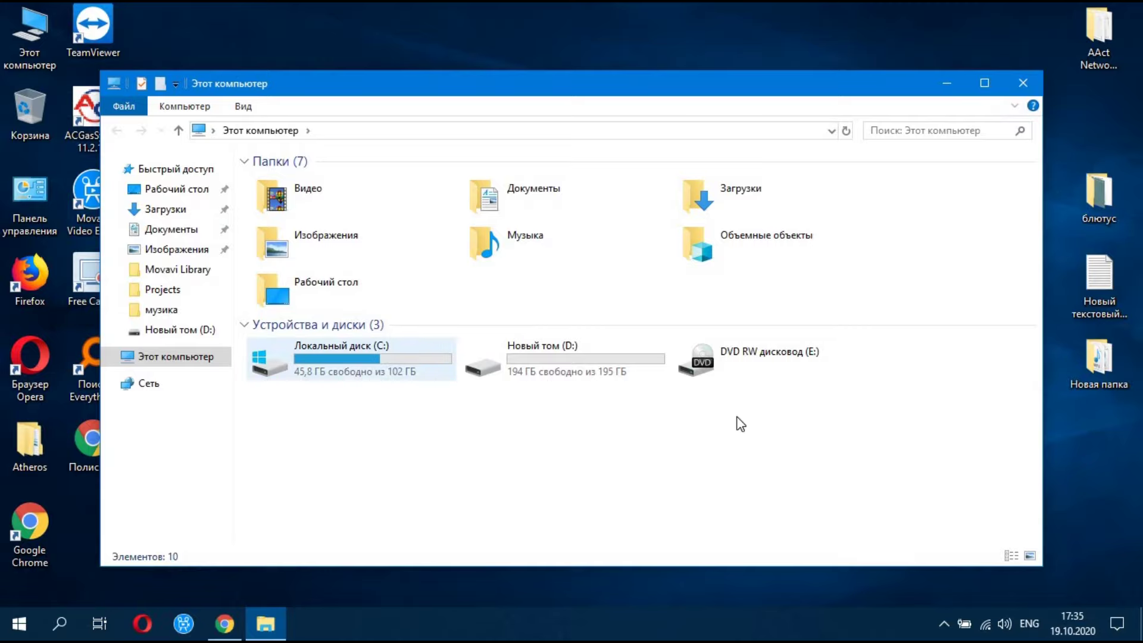
pyautogui.click(1025, 85)
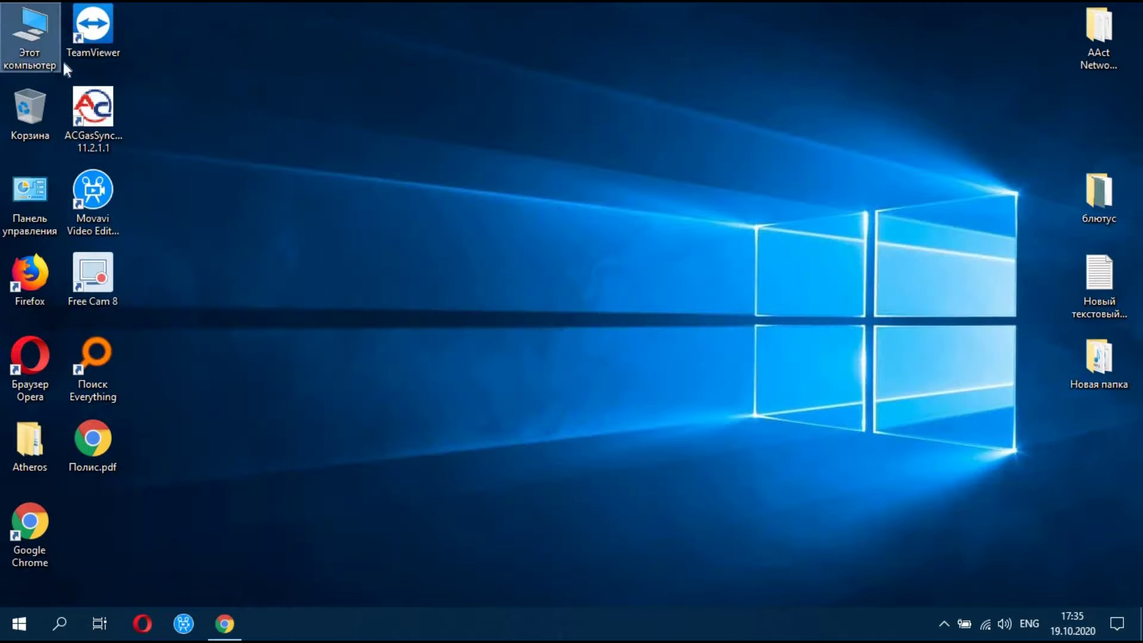
# Show the Disk Management section in Computer Management for this PC, and minimize the window
pyautogui.rightClick(34, 40)
pyautogui.click(83, 87)
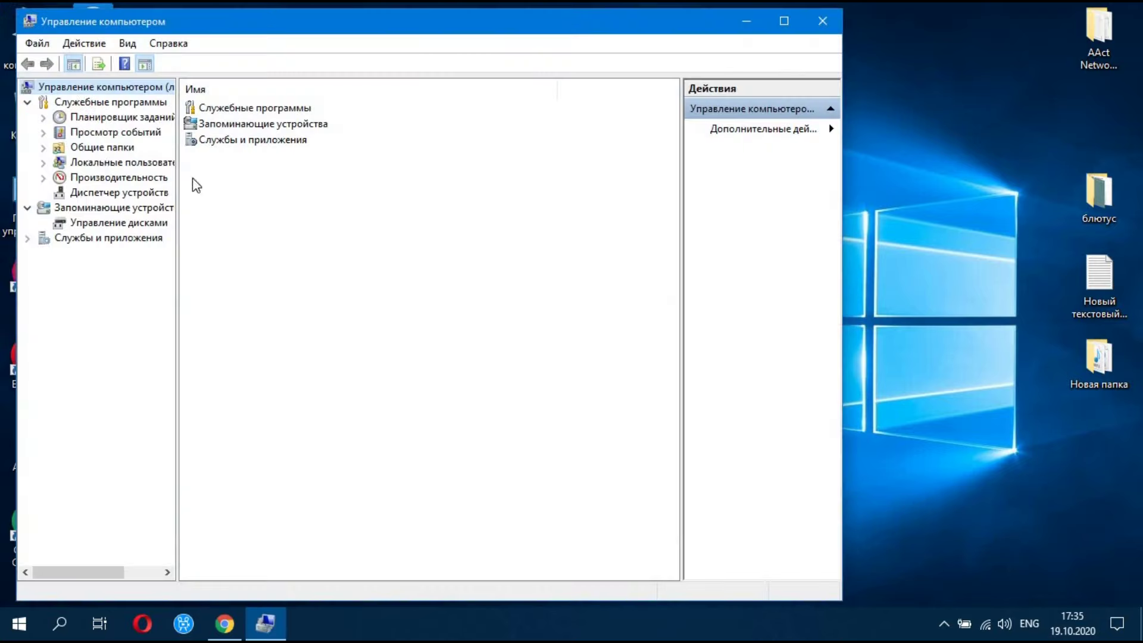
pyautogui.click(97, 224)
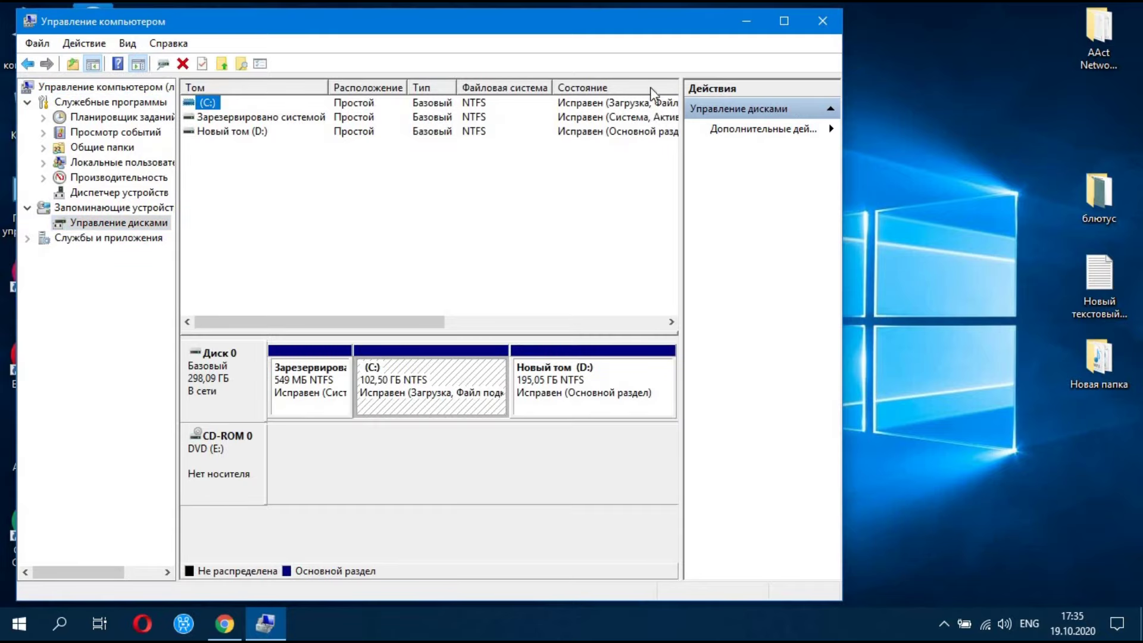
pyautogui.click(751, 21)
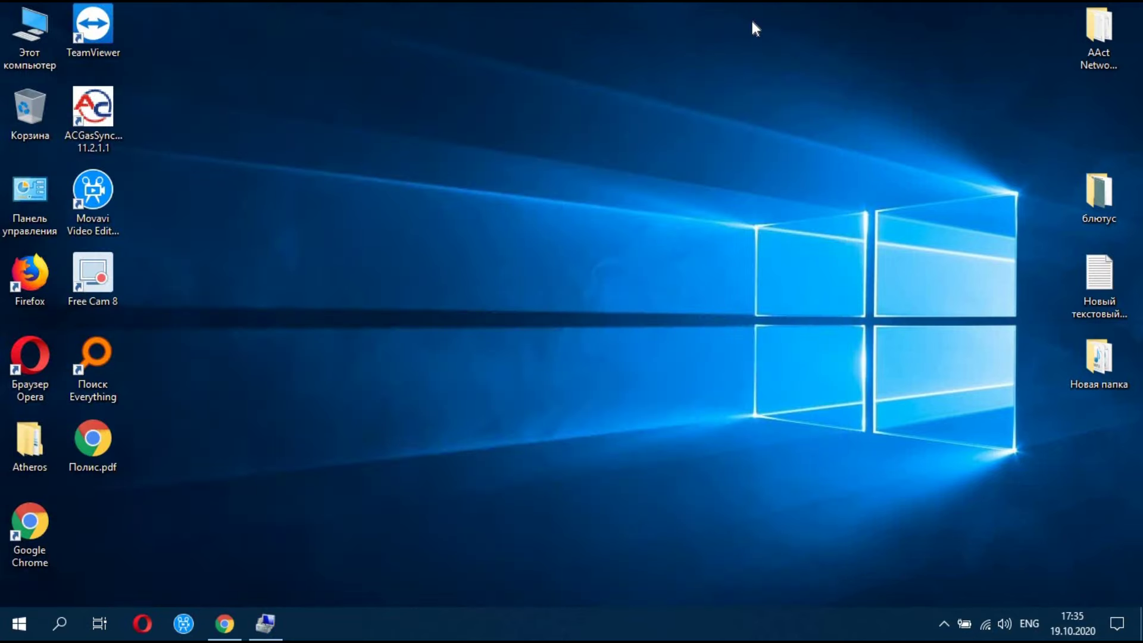
# Launch the standalone Disk Management console with the run command diskmgmt.msc, and close Computer Management
pyautogui.press('super+r')
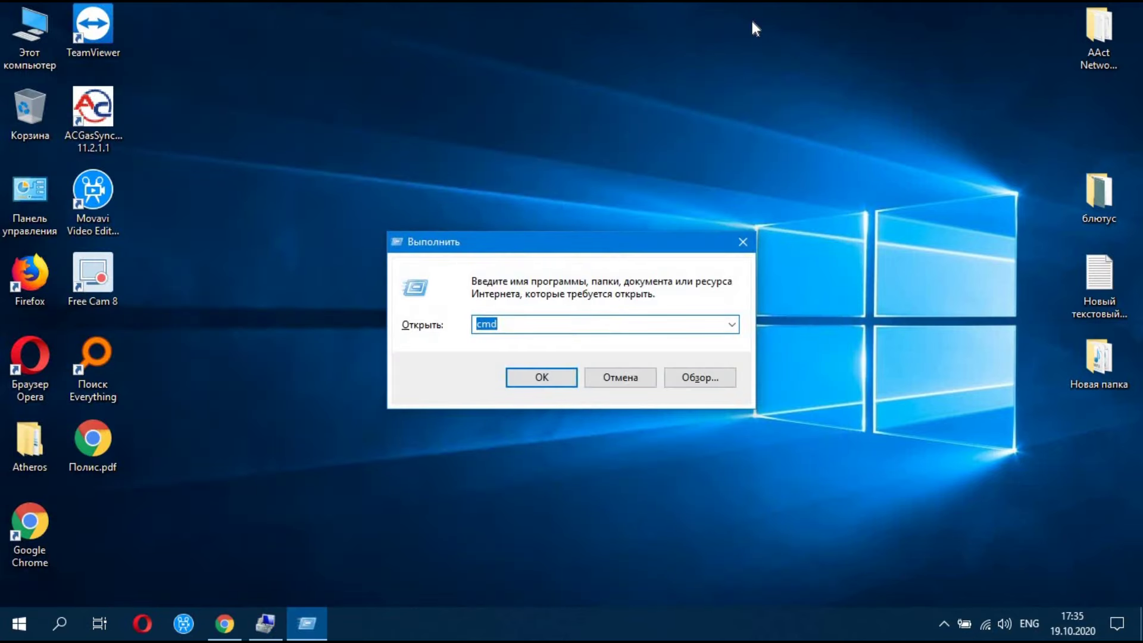
pyautogui.rightClick(510, 322)
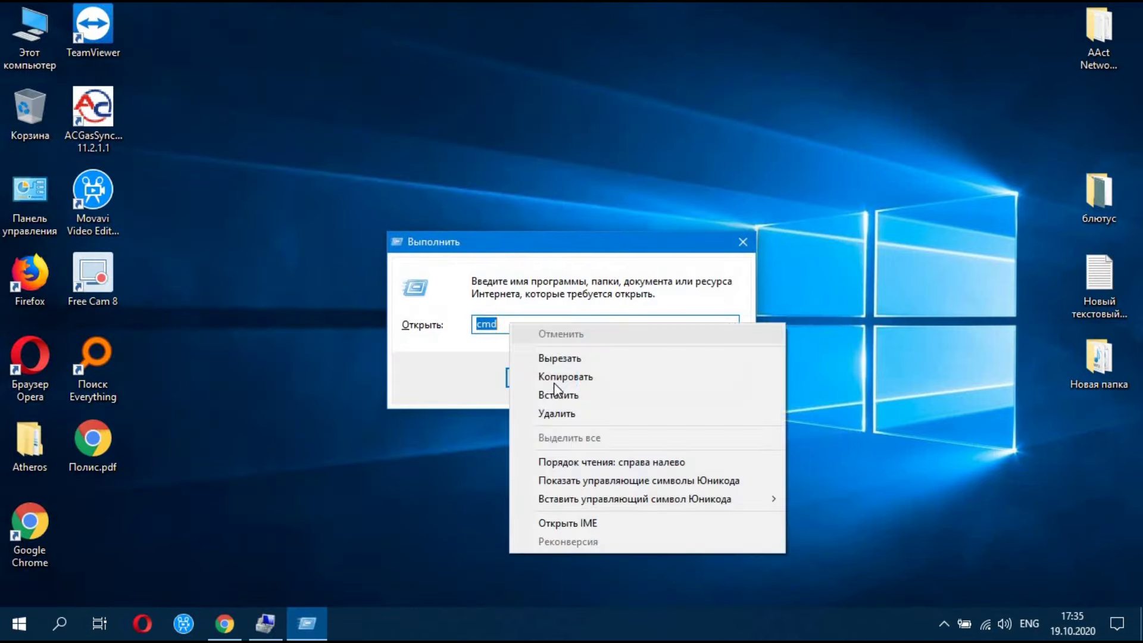
pyautogui.click(559, 394)
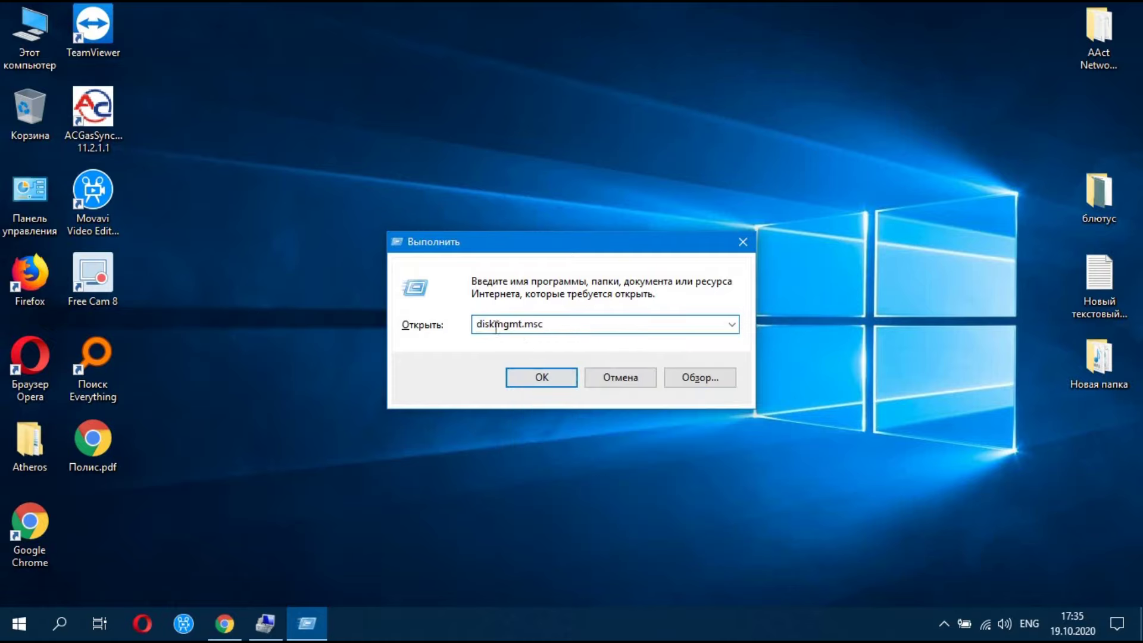
pyautogui.click(547, 372)
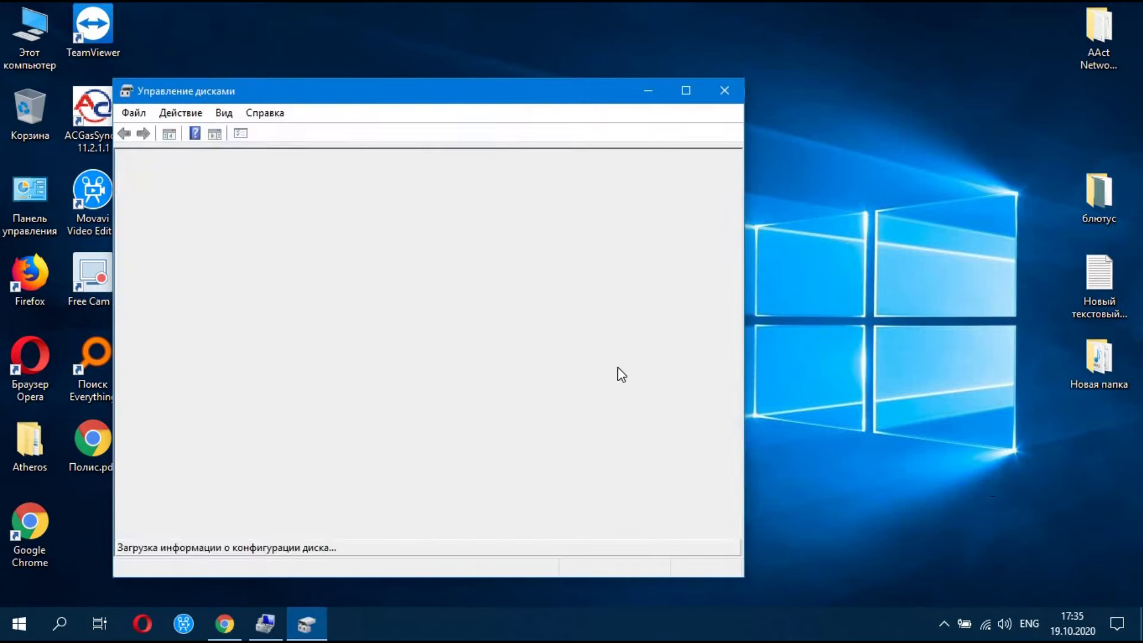
pyautogui.click(264, 625)
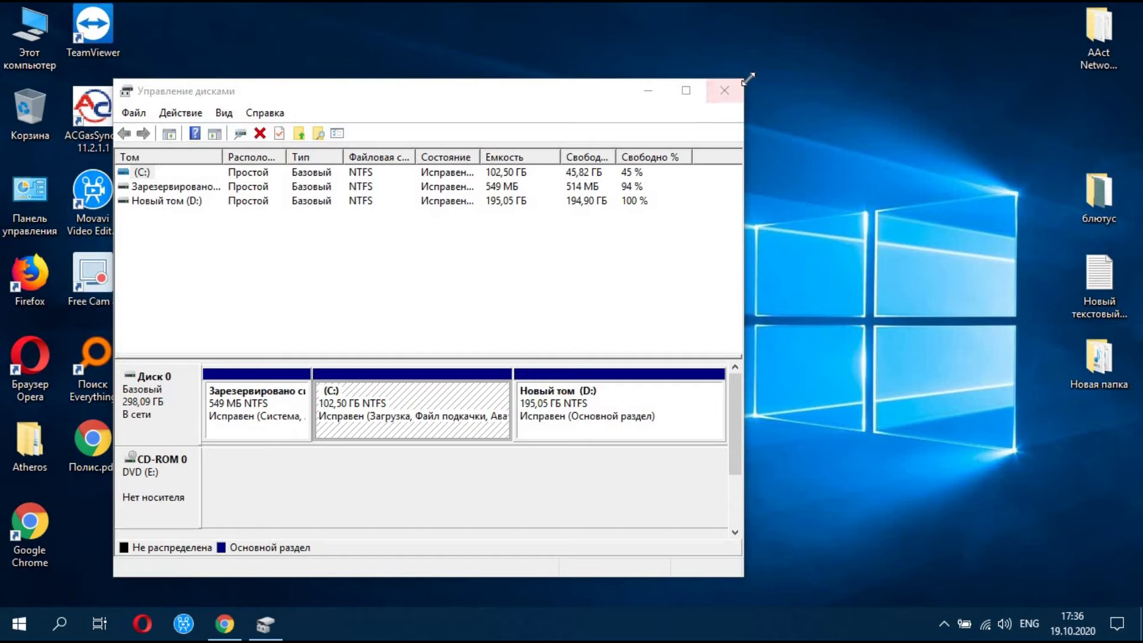
# Enlarge the Disk Management window, and examine the partitions on Disk 0 and the volume actions available for C:
pyautogui.moveTo(748, 78); pyautogui.dragTo(1066, 34)
pyautogui.click(818, 372)
pyautogui.click(604, 351)
pyautogui.click(805, 378)
pyautogui.click(582, 375)
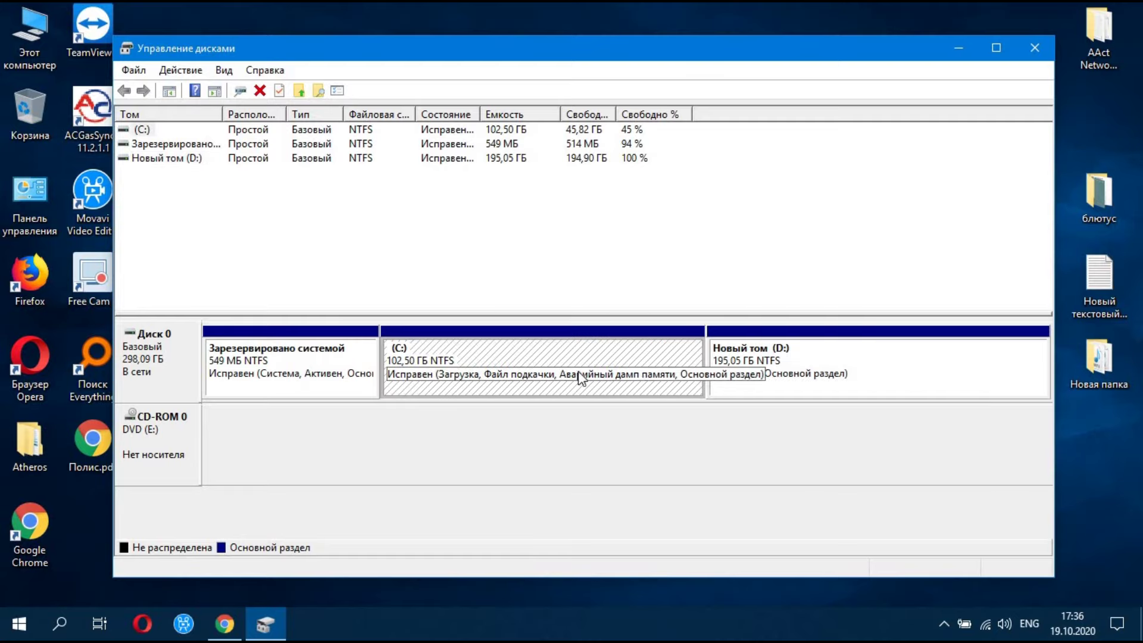
pyautogui.click(277, 365)
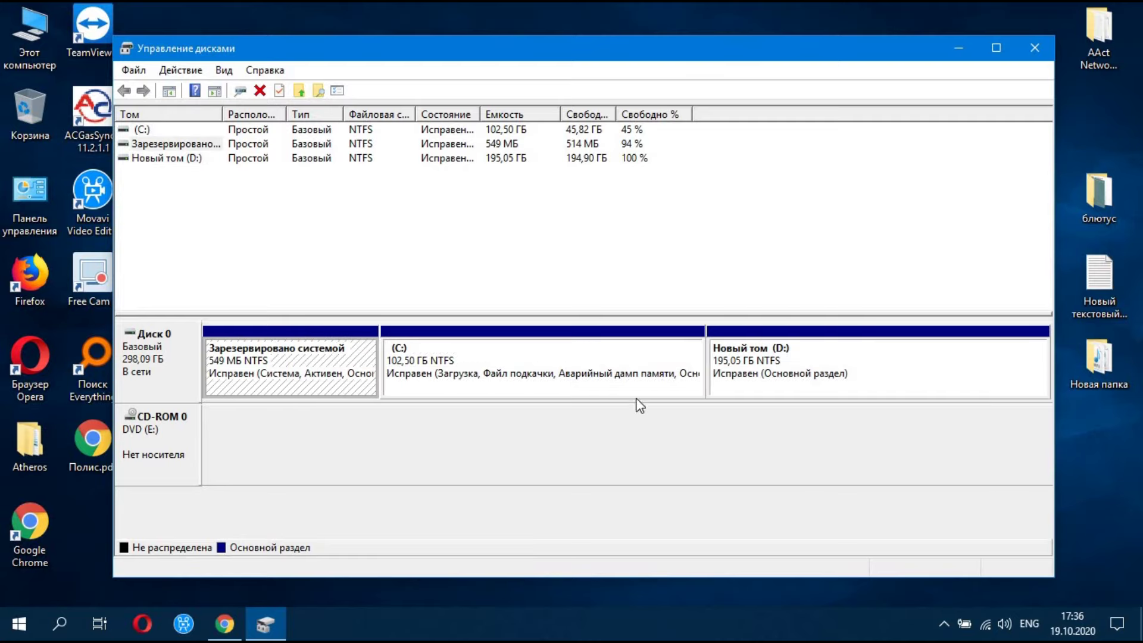
pyautogui.click(481, 366)
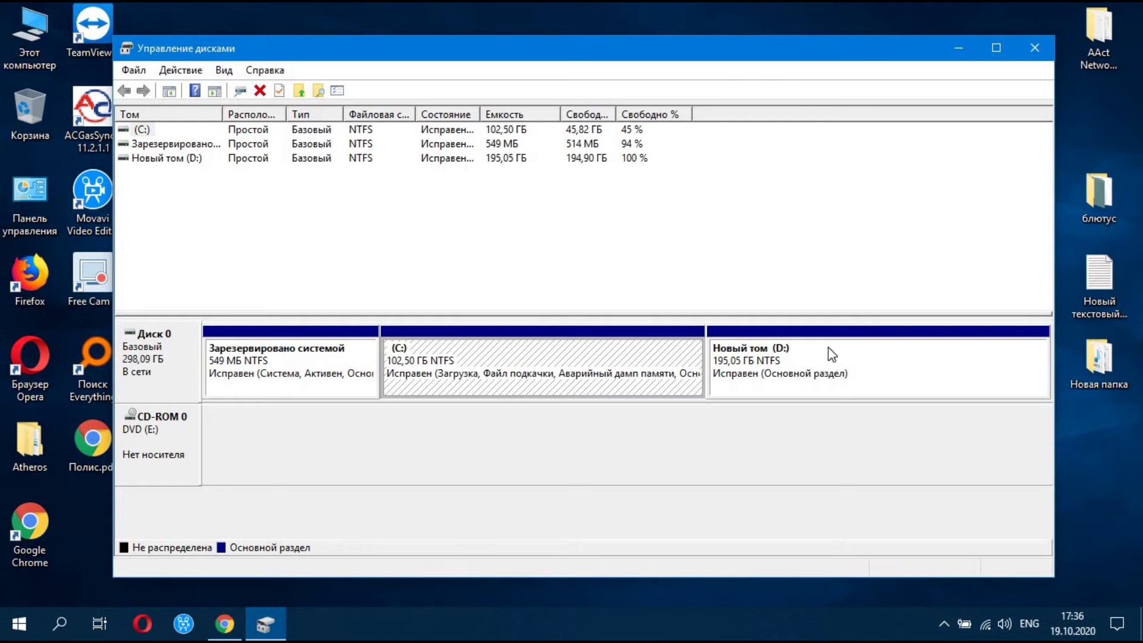
pyautogui.click(782, 381)
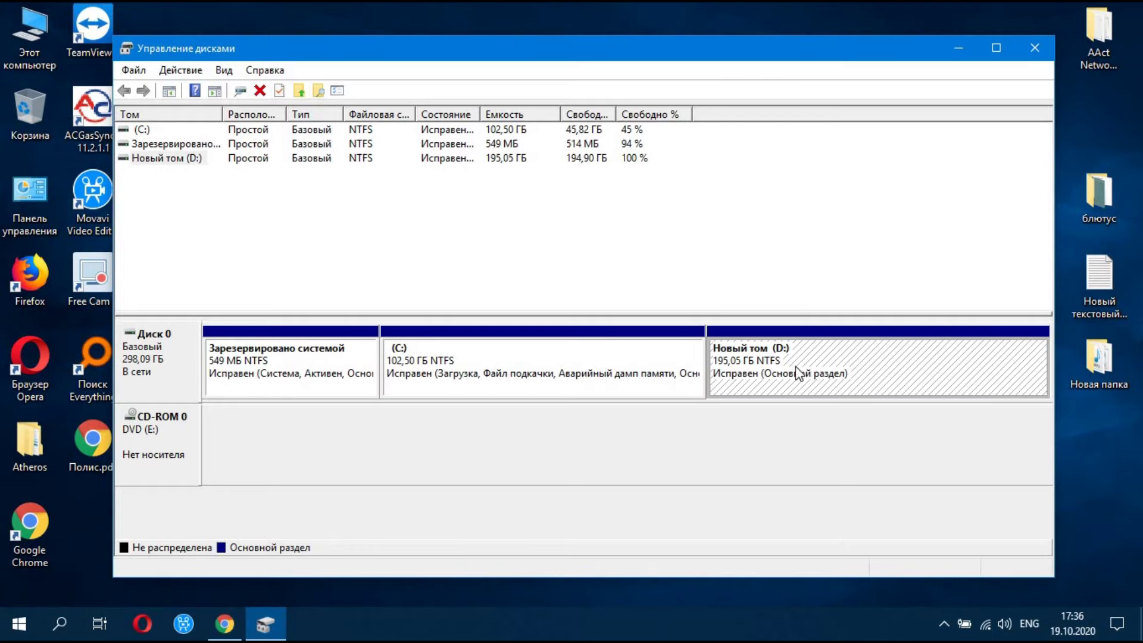
pyautogui.click(538, 355)
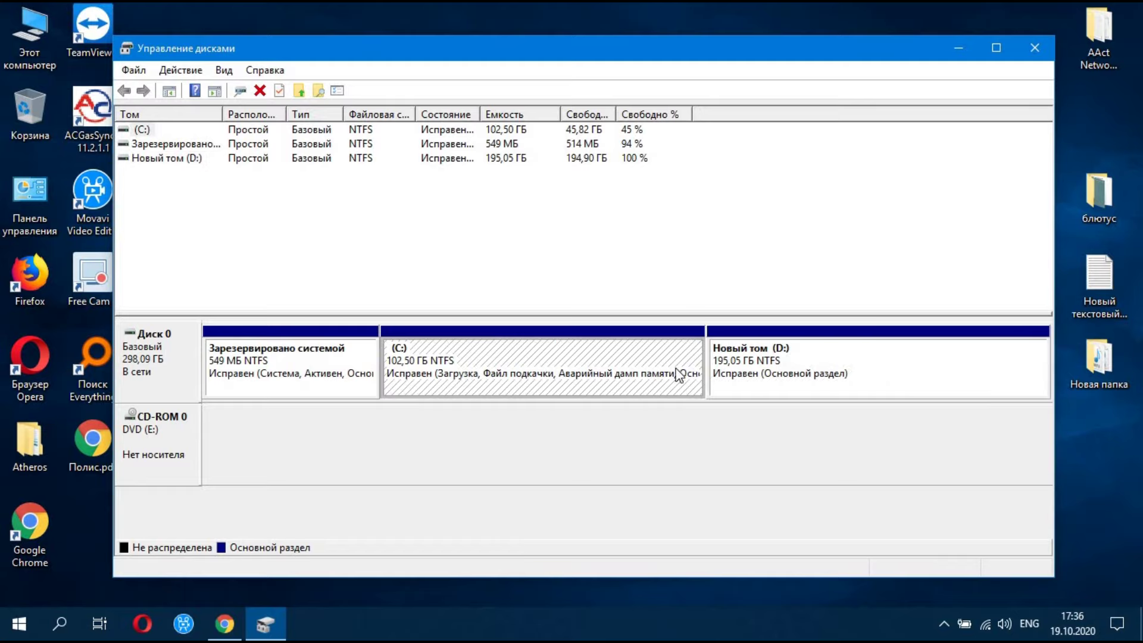
pyautogui.click(828, 368)
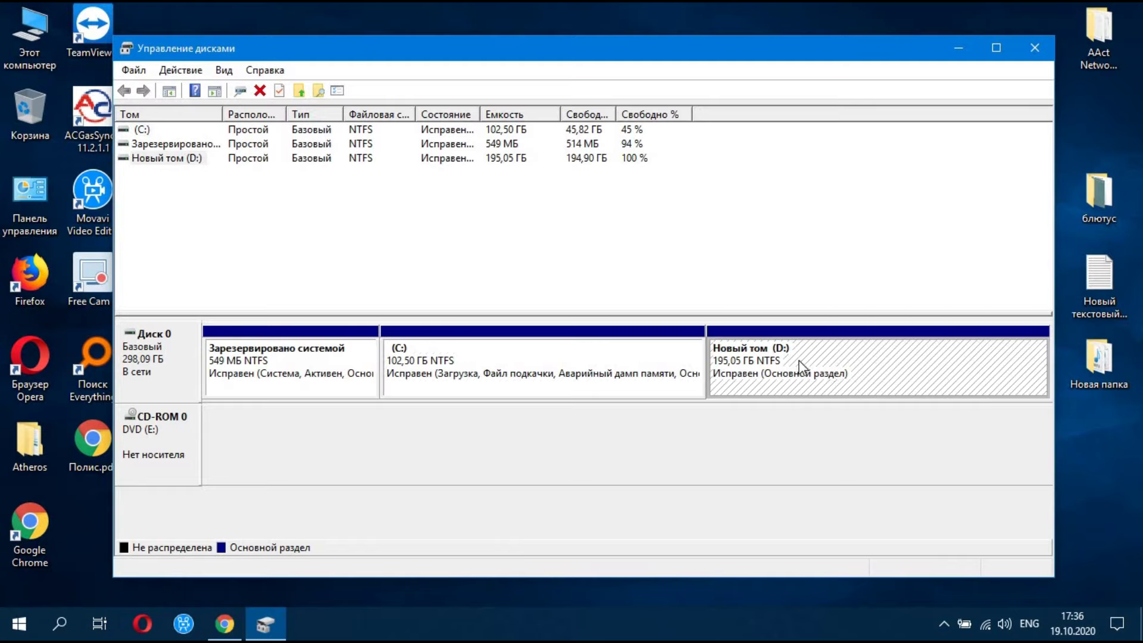
pyautogui.rightClick(529, 360)
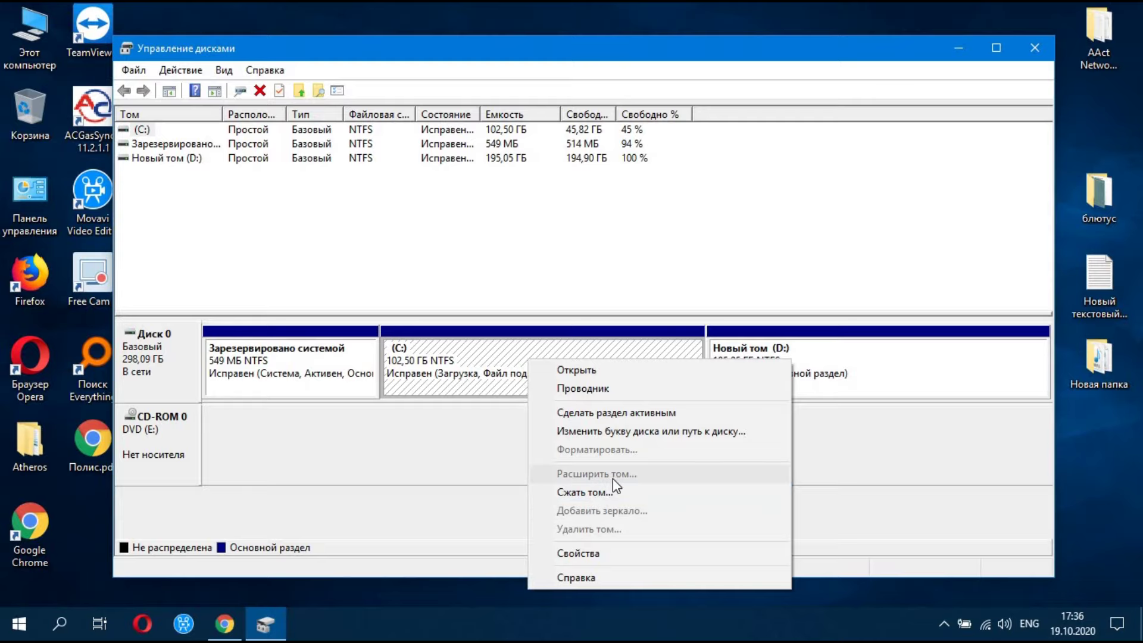
pyautogui.click(875, 362)
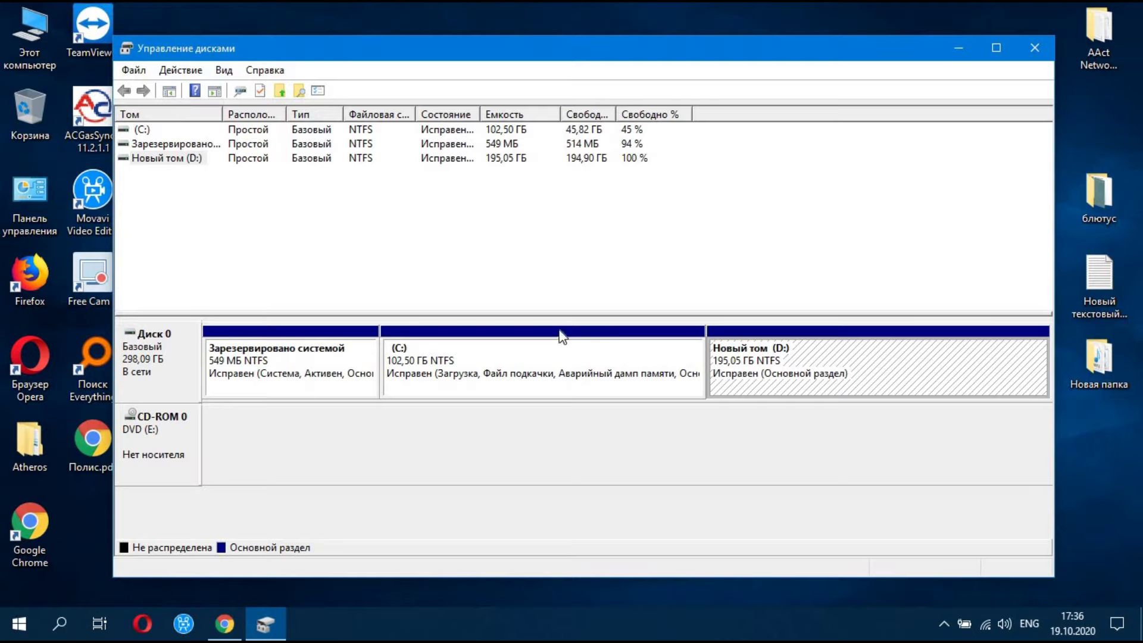
# Delete the volume Новый том (D:) on Disk 0, accepting the loss of its data
pyautogui.rightClick(815, 360)
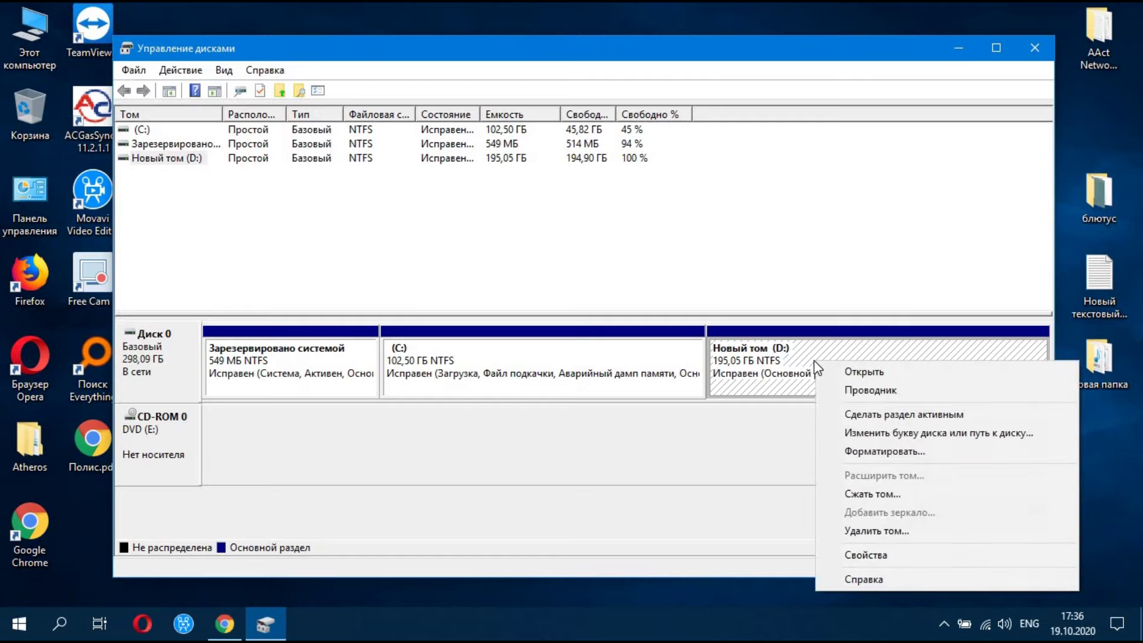
pyautogui.click(865, 531)
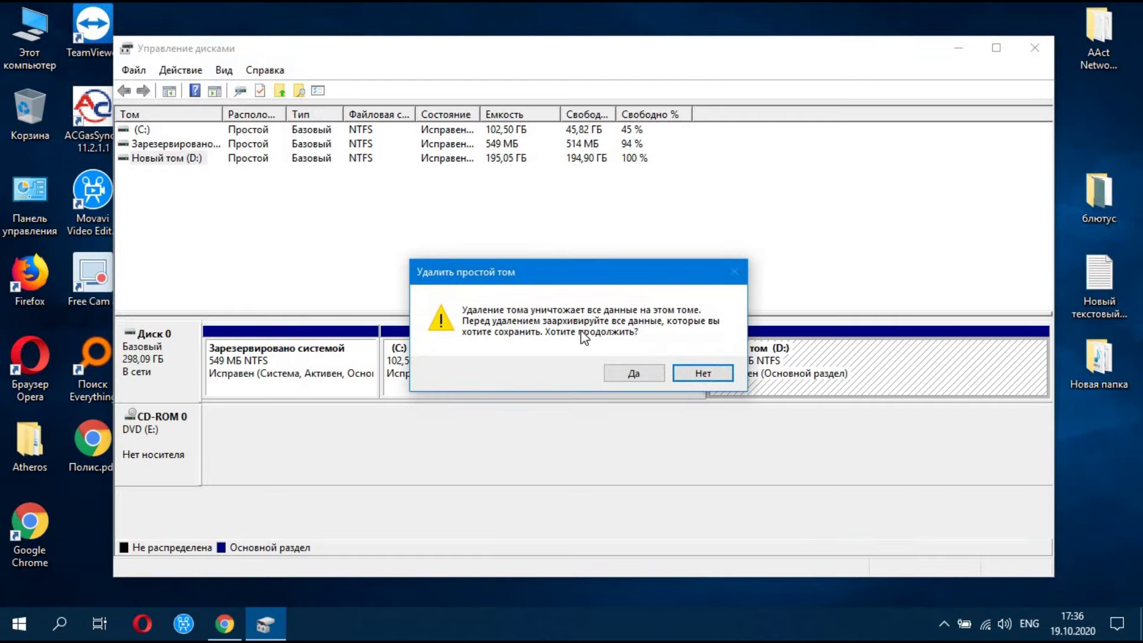
pyautogui.click(635, 373)
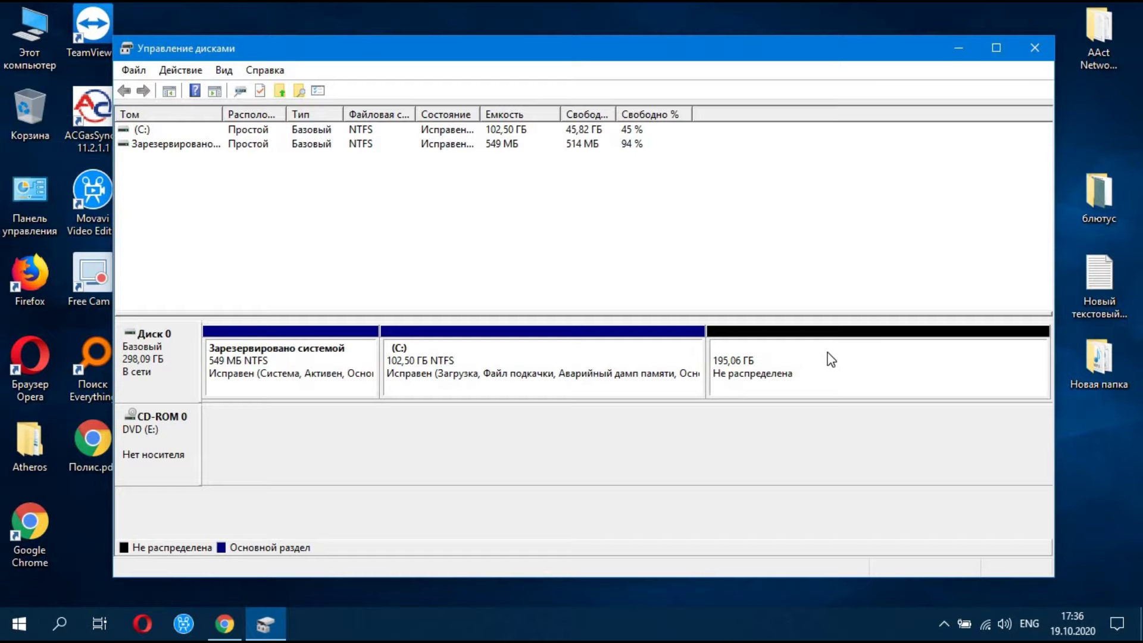
# Extend volume C: by the full 199736 MB of unallocated space on Disk 0
pyautogui.click(811, 376)
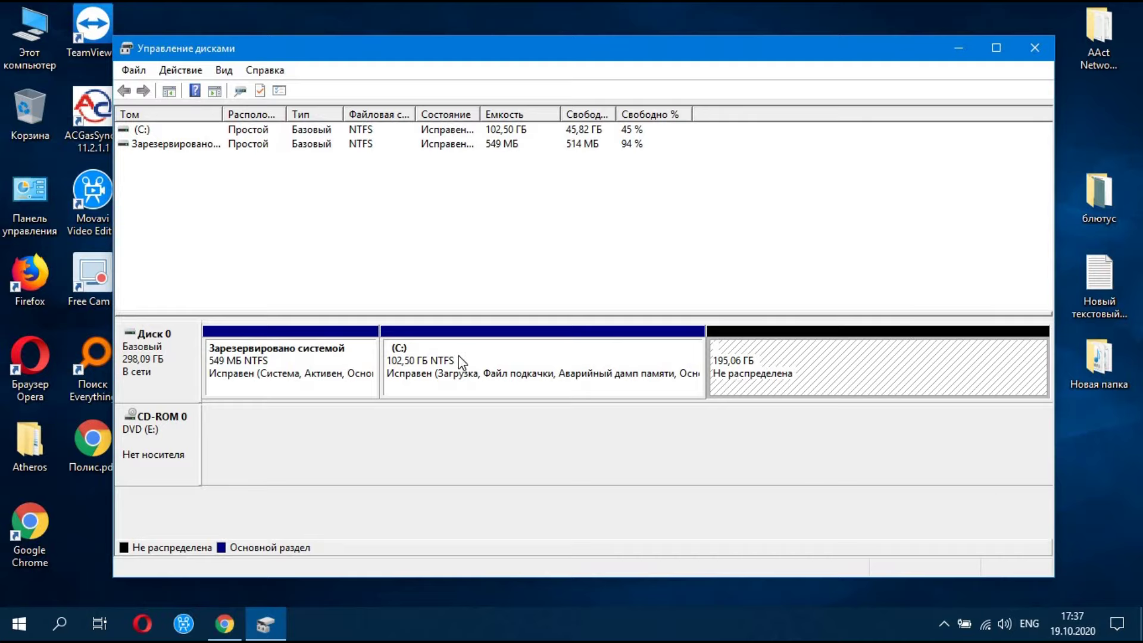
pyautogui.rightClick(541, 360)
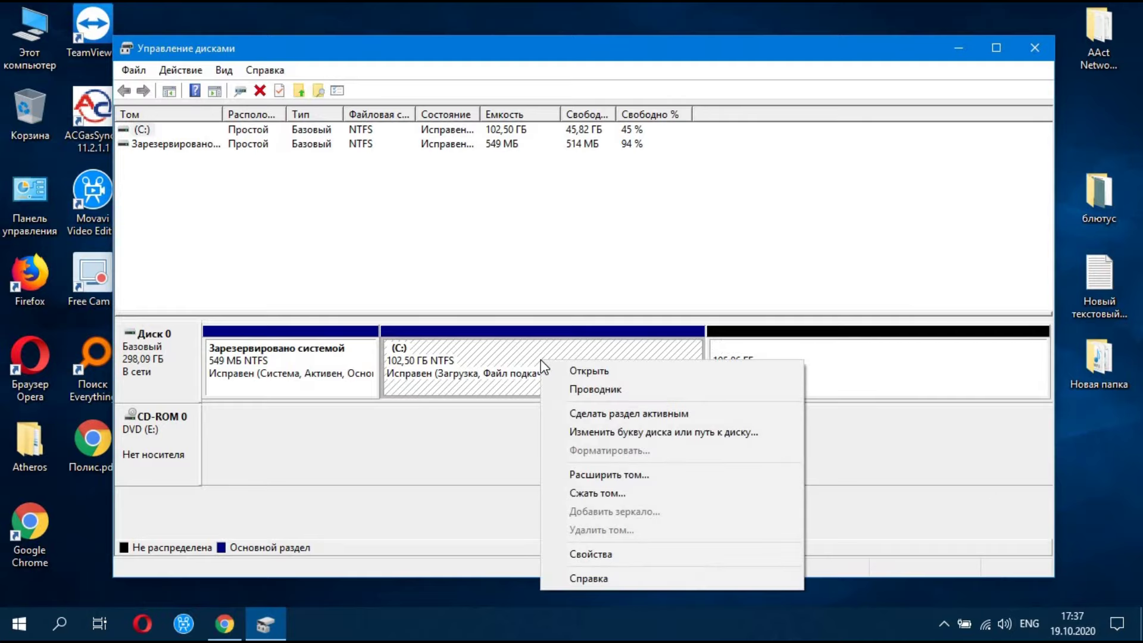
pyautogui.click(580, 474)
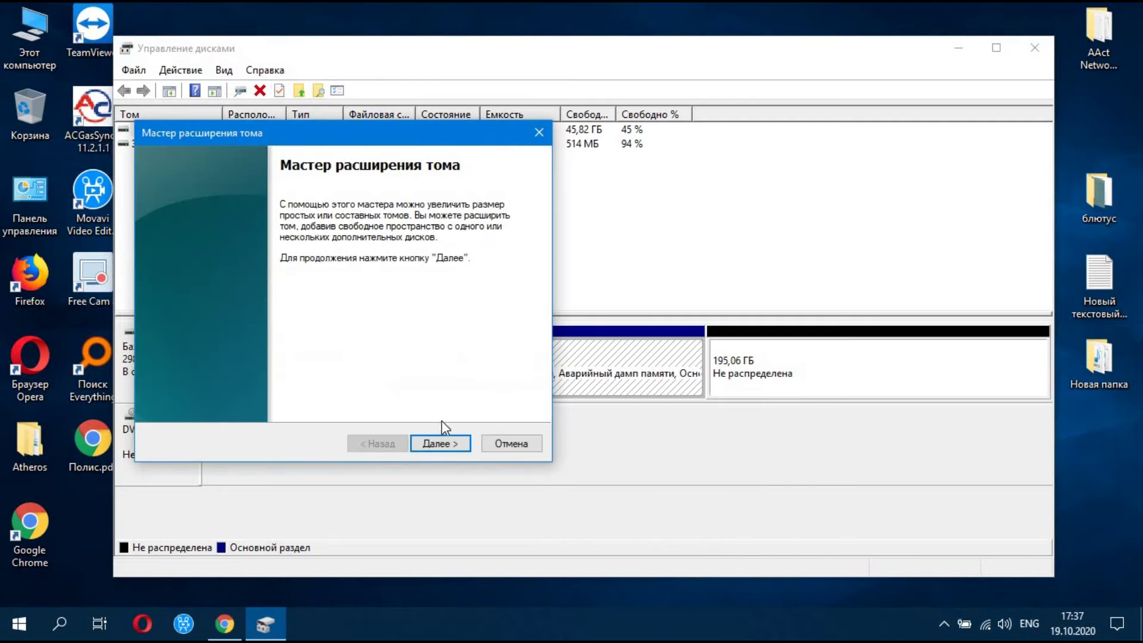
pyautogui.click(439, 443)
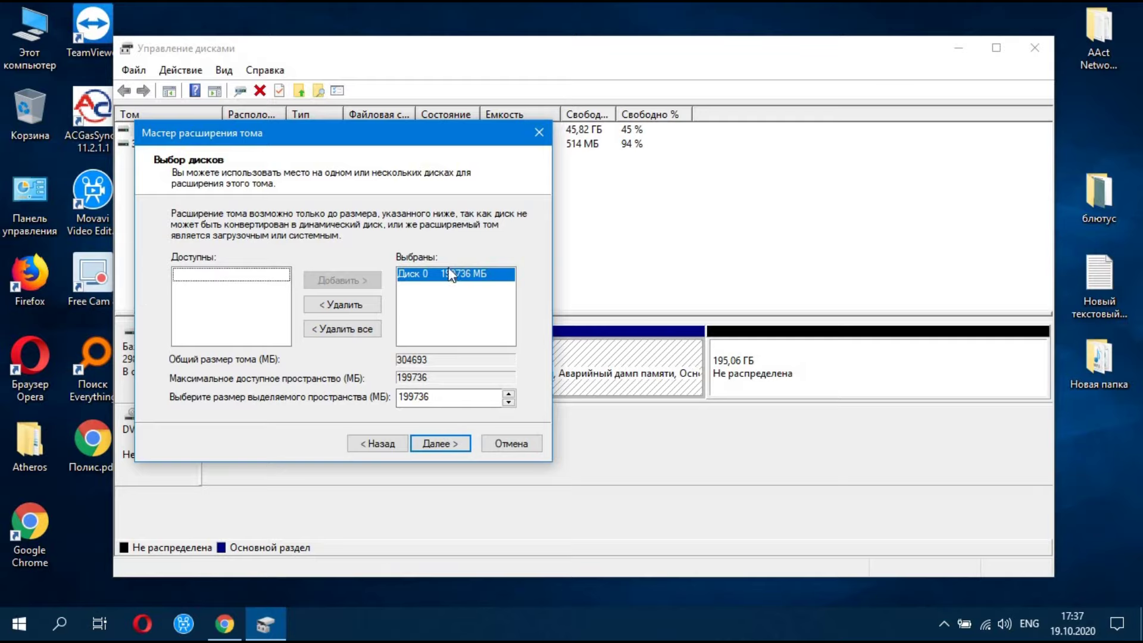
pyautogui.click(403, 395)
pyautogui.moveTo(403, 396); pyautogui.dragTo(399, 399)
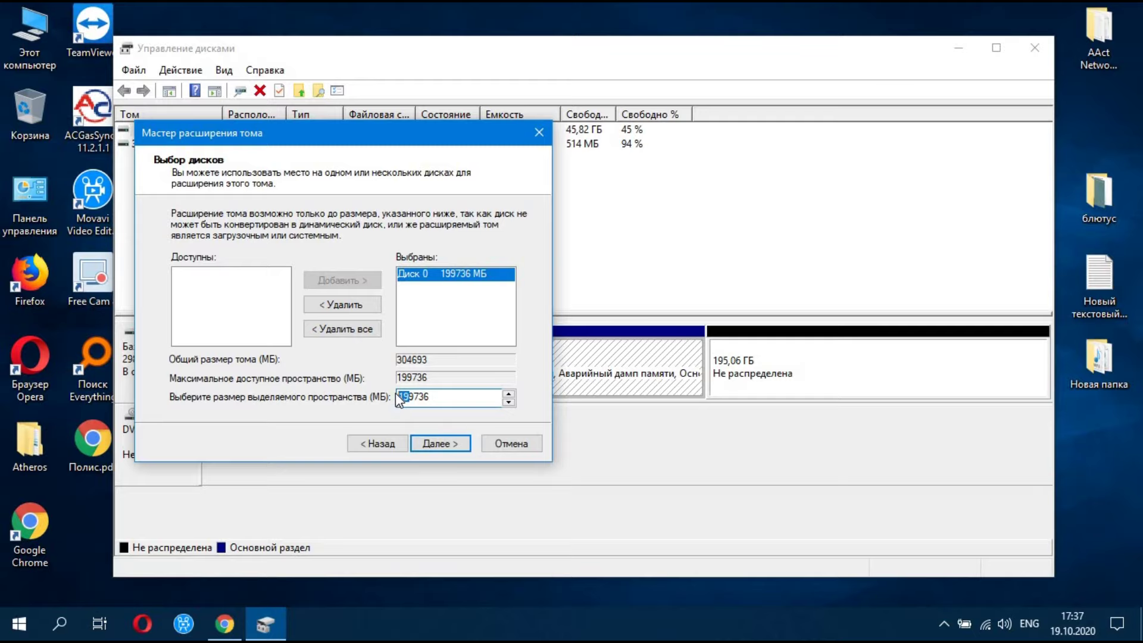
pyautogui.write('10')
pyautogui.press('BackSpace')
pyautogui.write('9')
pyautogui.click(443, 444)
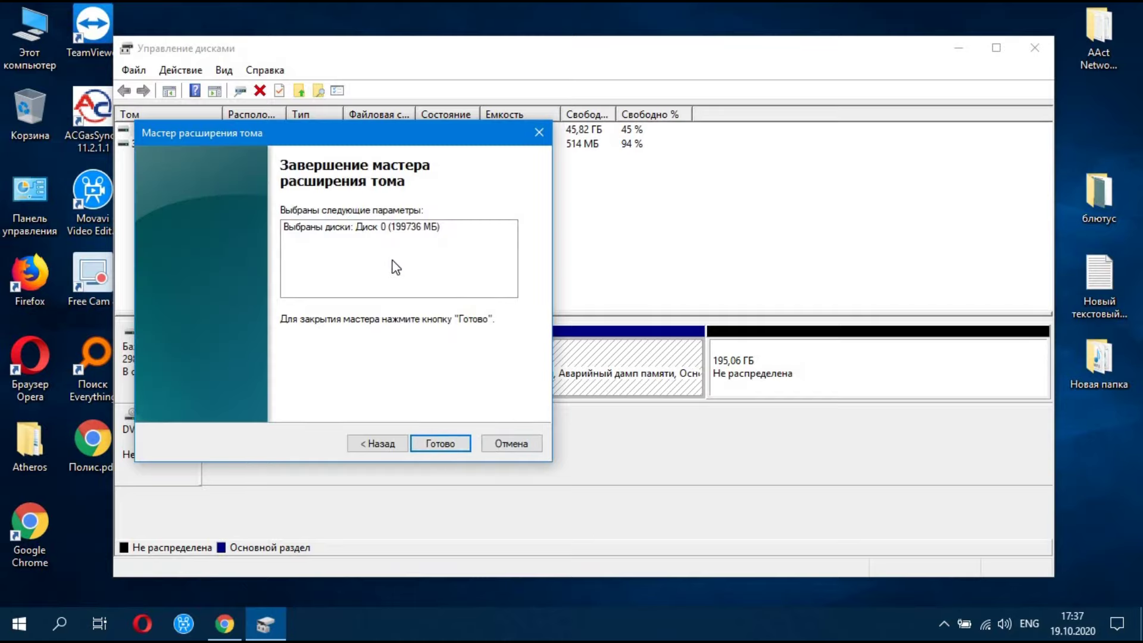
pyautogui.click(438, 445)
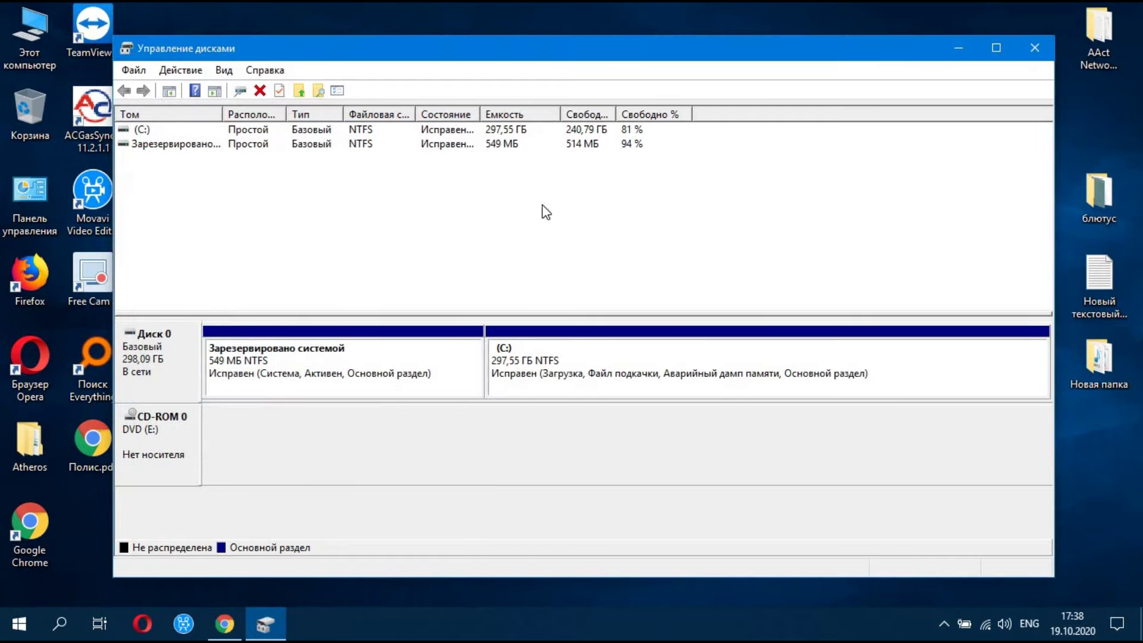
# Check the total size and free space of drive C: in This PC, and close the window
pyautogui.doubleClick(32, 38)
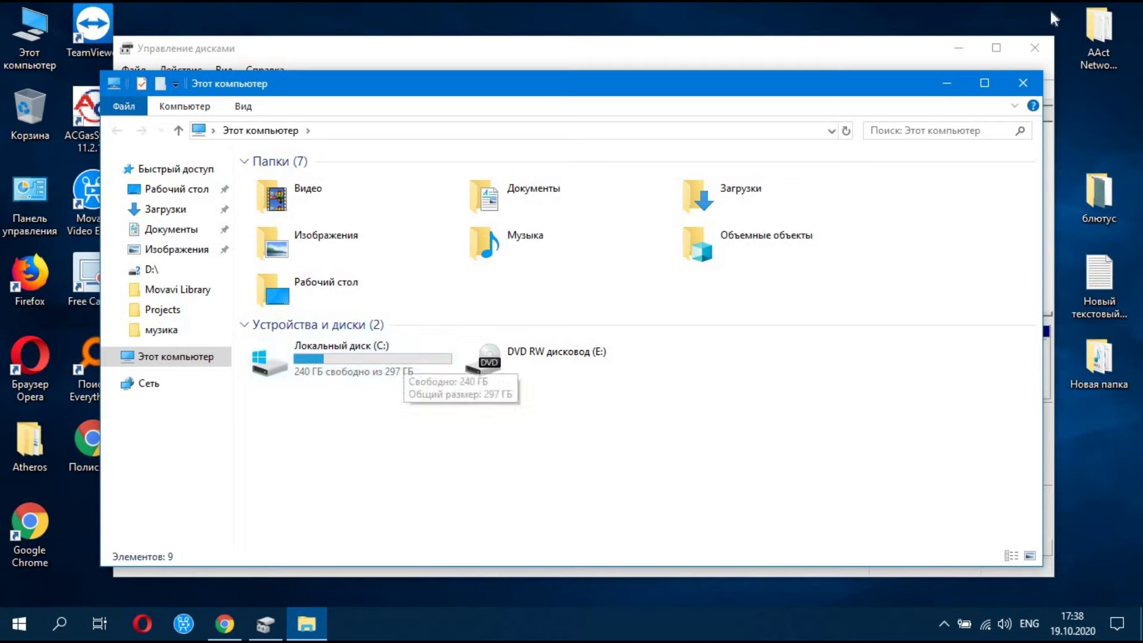
pyautogui.click(1022, 83)
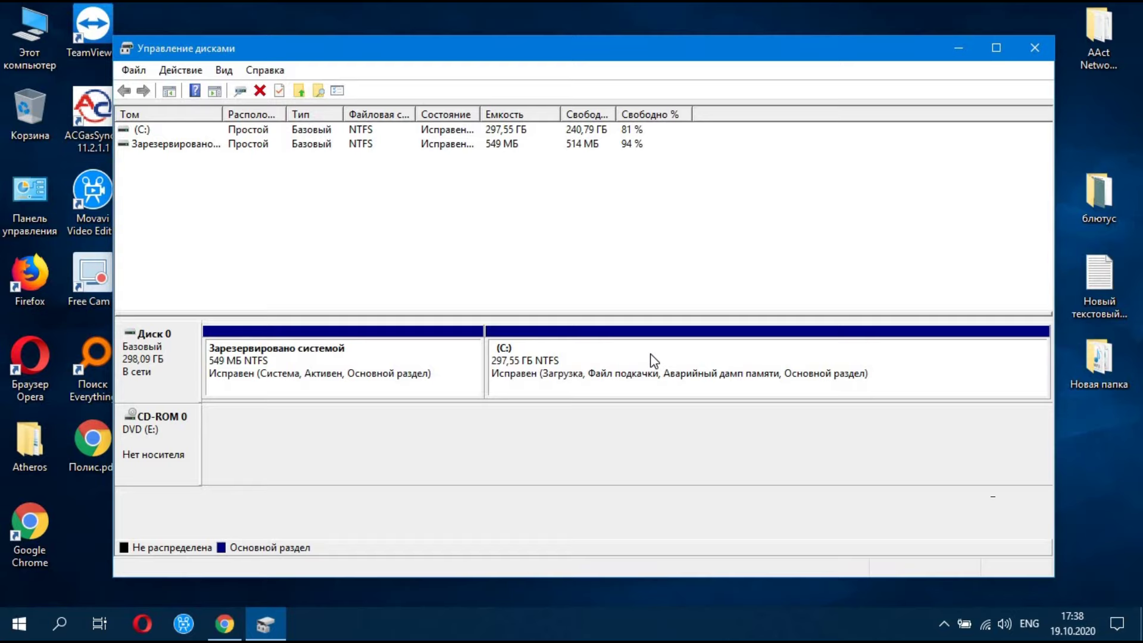
# Shrink volume C: by 146585 MB to free unallocated space on Disk 0
pyautogui.rightClick(653, 359)
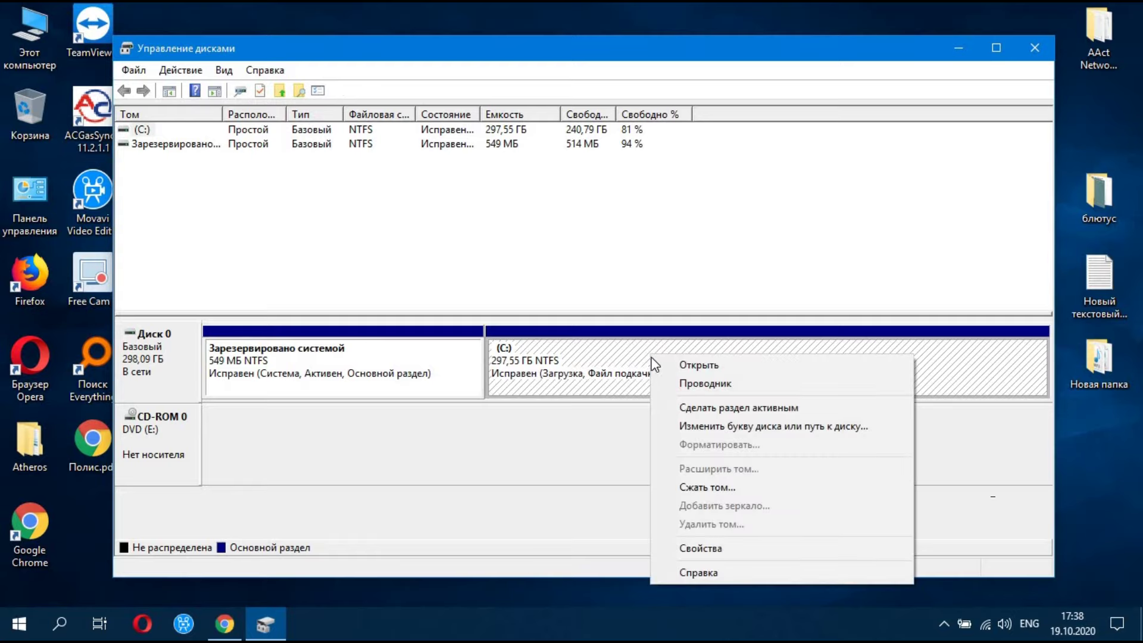
pyautogui.click(696, 487)
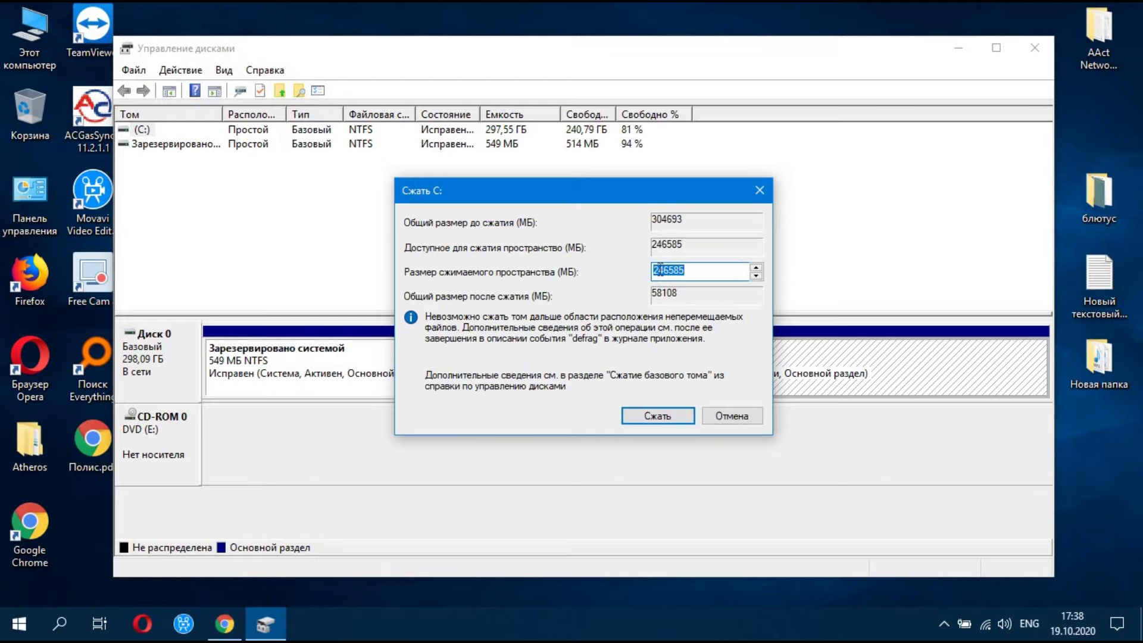
pyautogui.click(659, 269)
pyautogui.write('1')
pyautogui.click(669, 414)
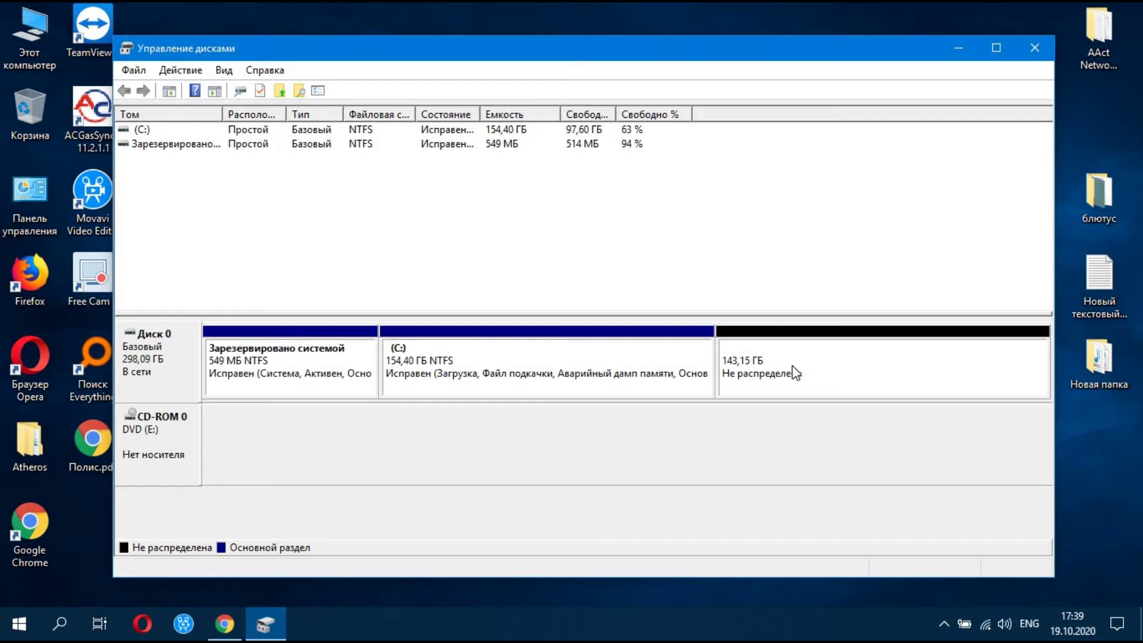
# Start a new simple volume in the unallocated space on Disk 0 and set its size to 106585 MB
pyautogui.doubleClick(828, 371)
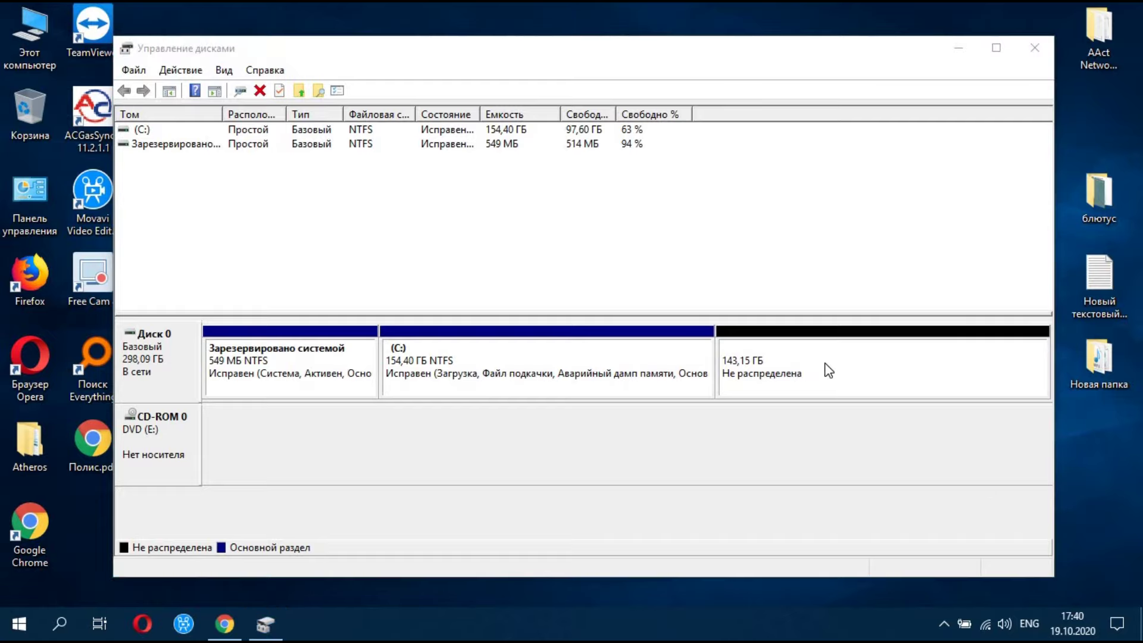
pyautogui.rightClick(792, 367)
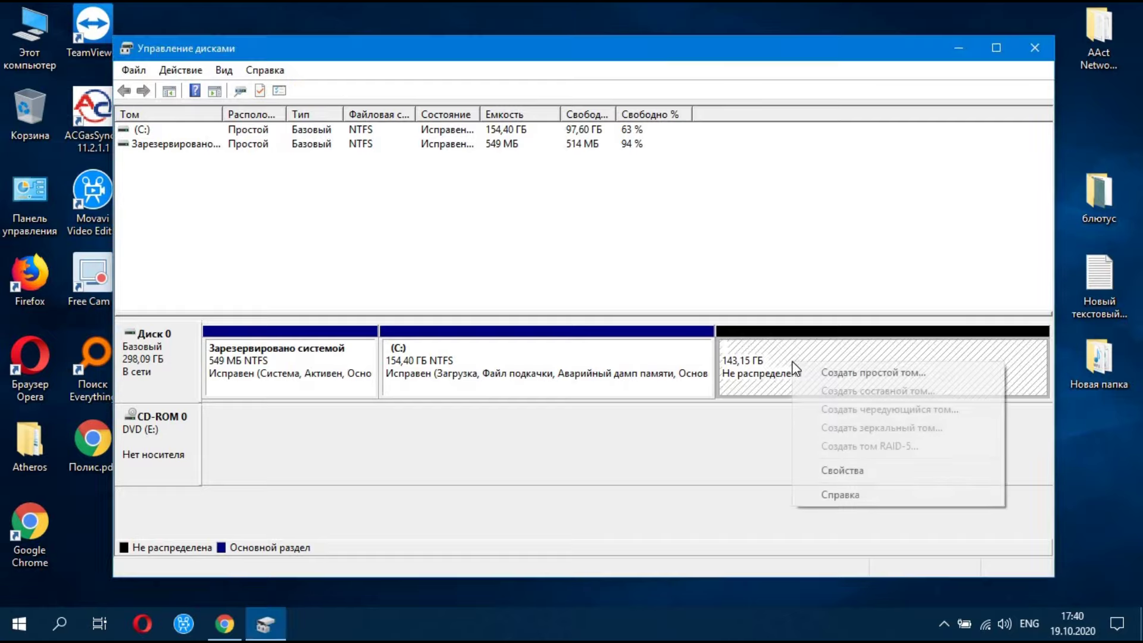
pyautogui.click(873, 375)
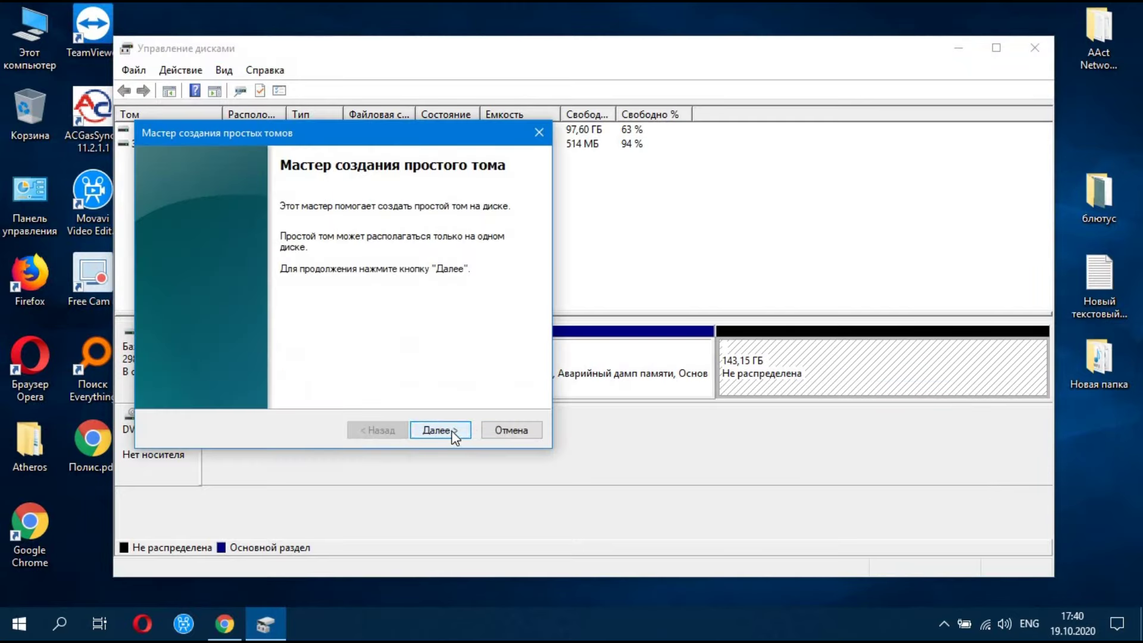
pyautogui.click(452, 433)
pyautogui.moveTo(392, 128); pyautogui.dragTo(310, 94)
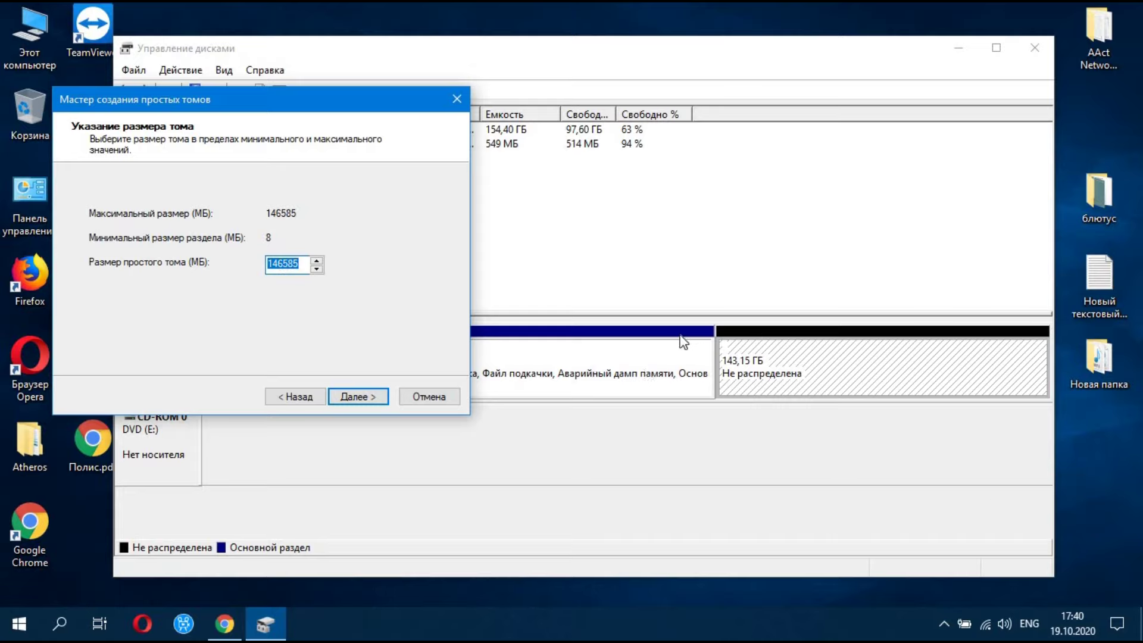
pyautogui.moveTo(359, 104); pyautogui.dragTo(174, 146)
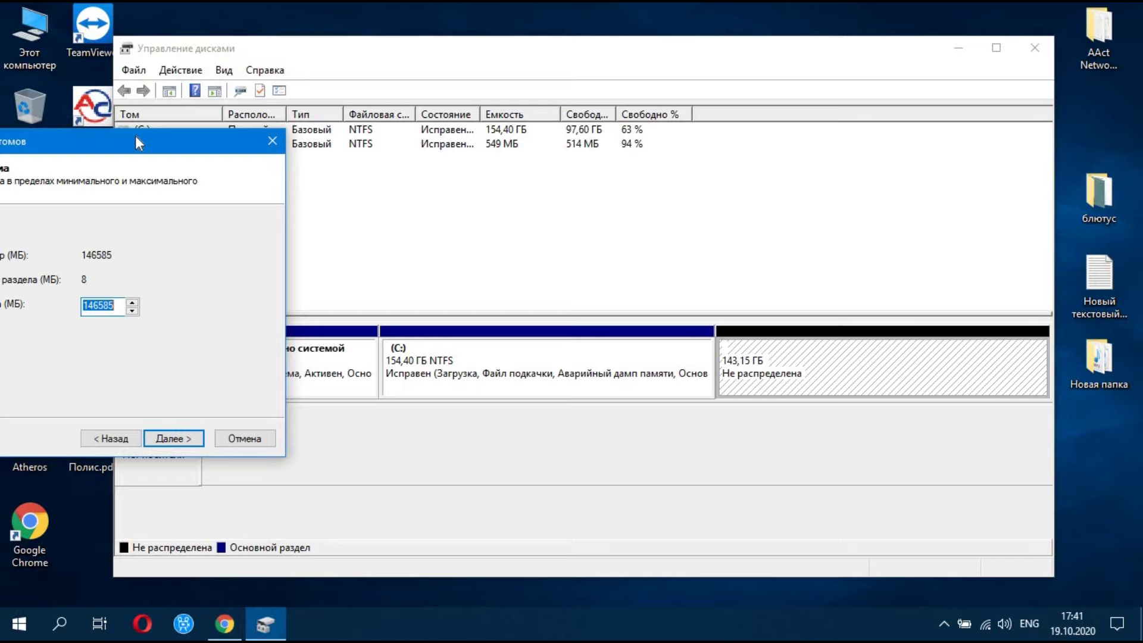
pyautogui.moveTo(138, 143); pyautogui.dragTo(328, 126)
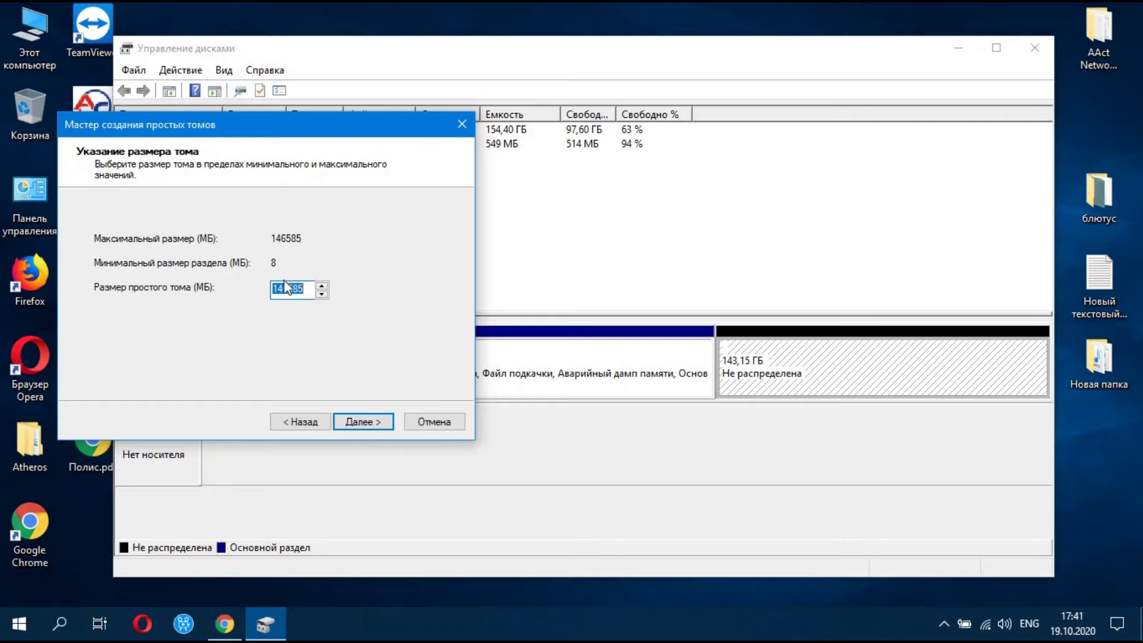
pyautogui.click(282, 288)
pyautogui.write('0')
pyautogui.click(363, 421)
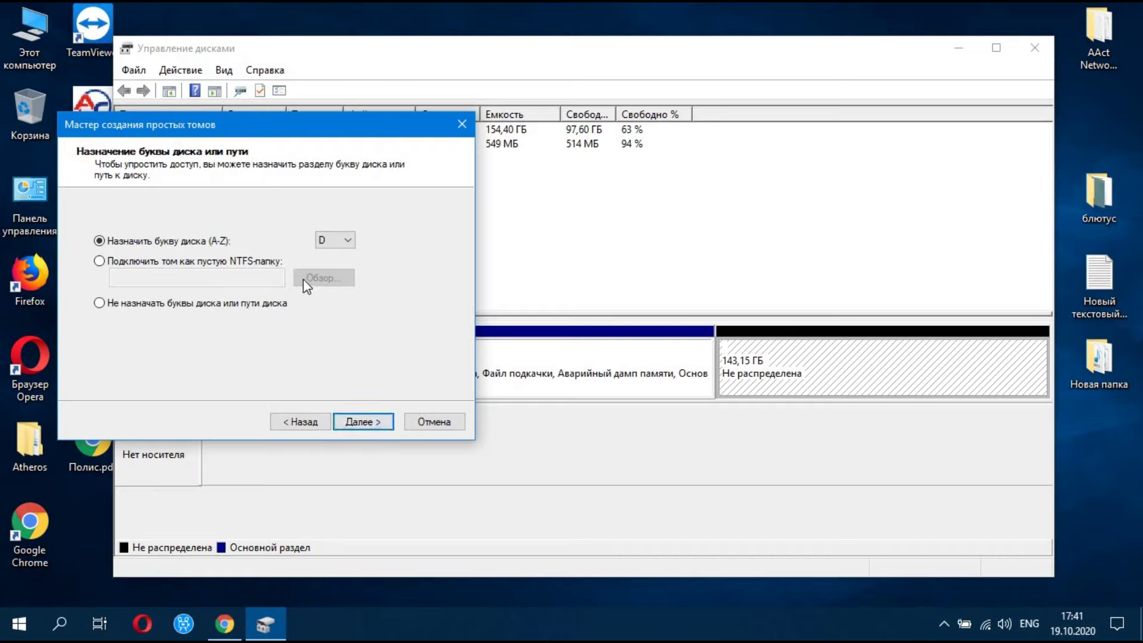
# Create the volume with drive letter D, quick-formatted as NTFS with default cluster size and the label Новый том
pyautogui.click(360, 419)
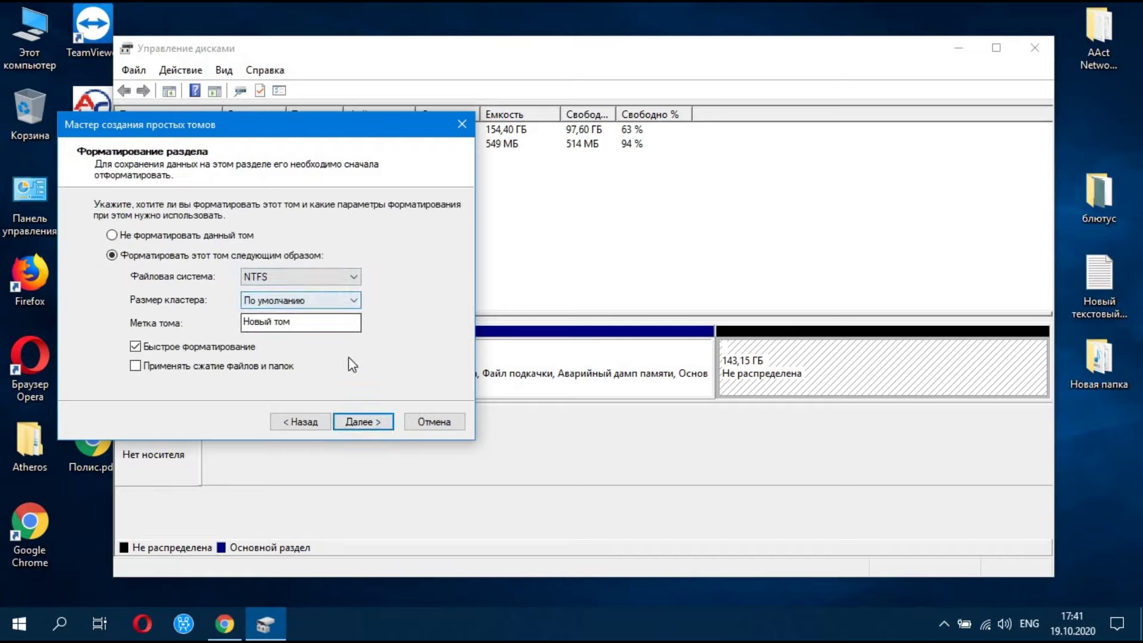
pyautogui.click(291, 322)
pyautogui.moveTo(290, 322); pyautogui.dragTo(241, 322)
pyautogui.click(290, 322)
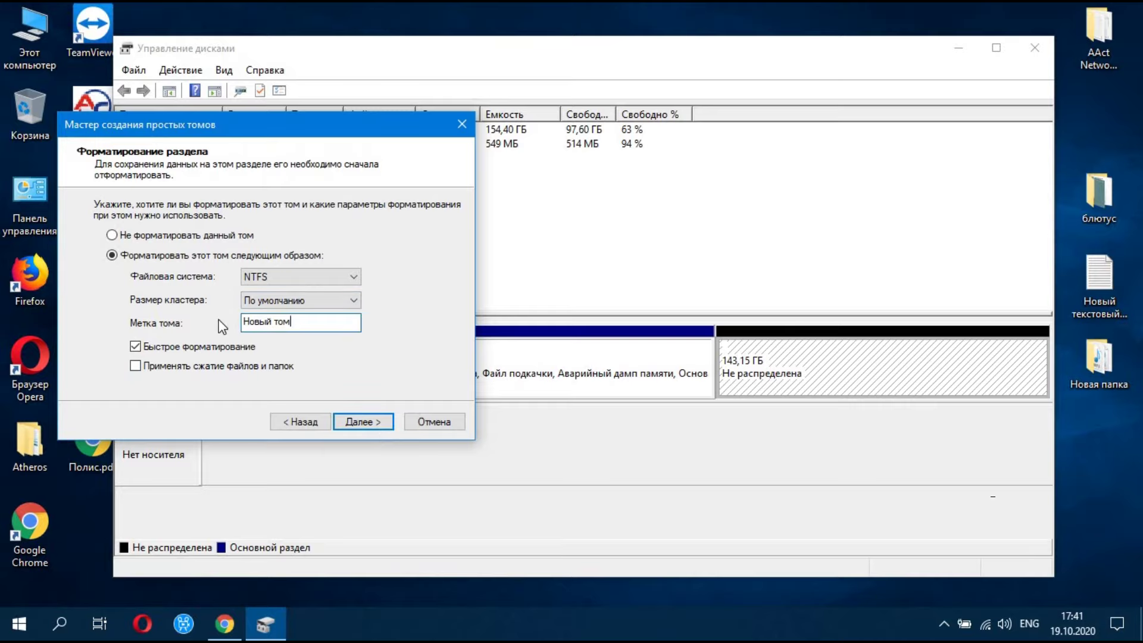
pyautogui.click(365, 419)
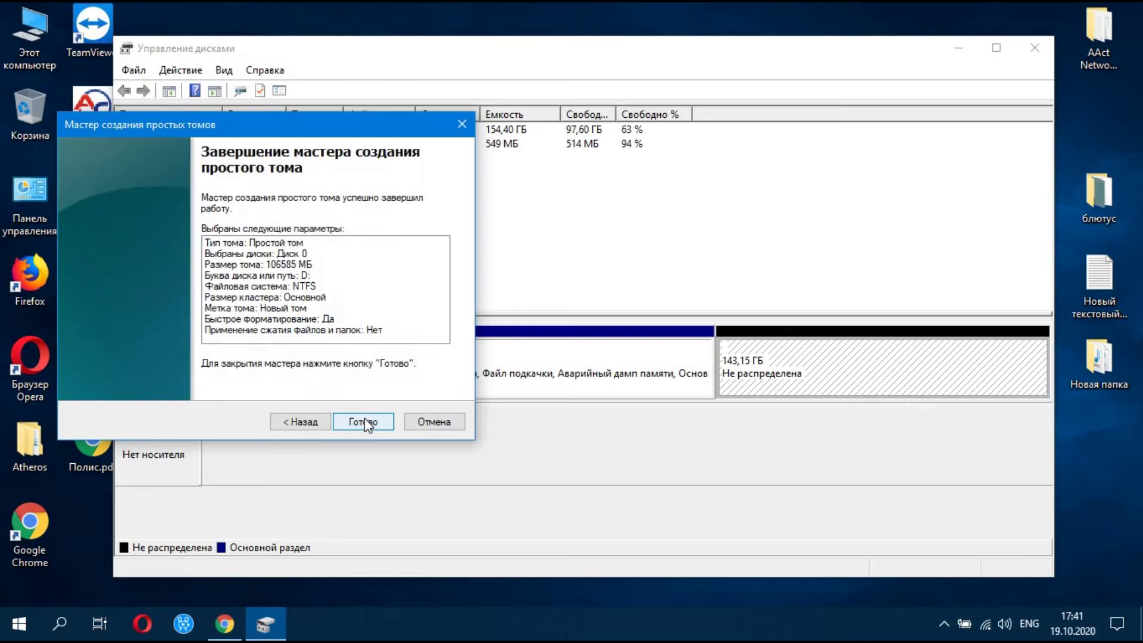
pyautogui.click(366, 418)
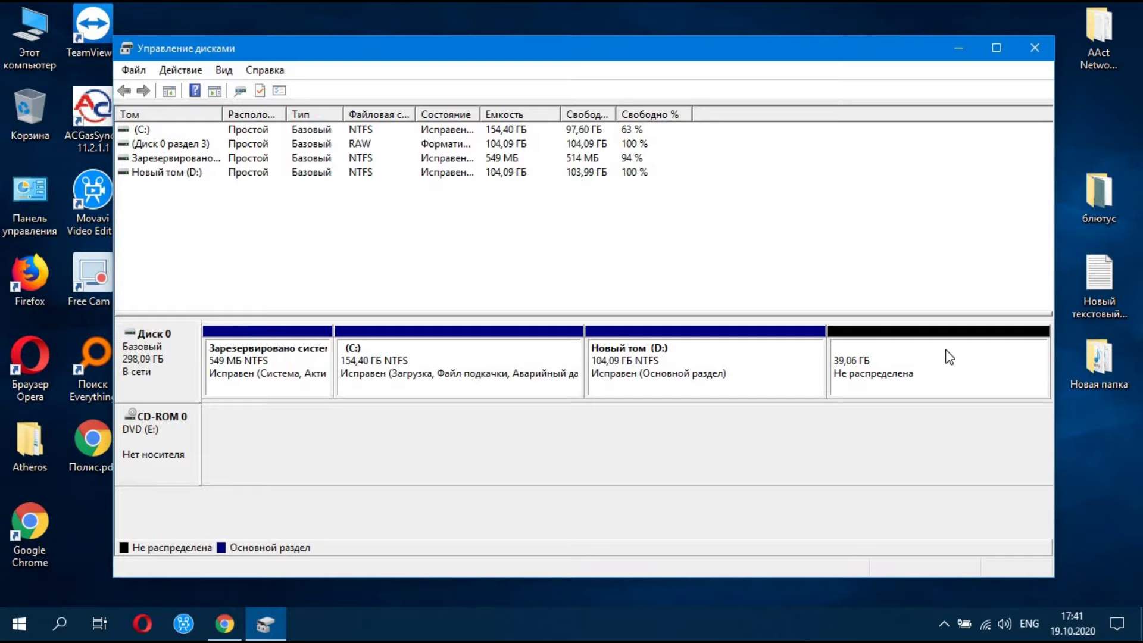
# Check which volume operations are available for C:, D: and the remaining unallocated space on Disk 0
pyautogui.click(463, 362)
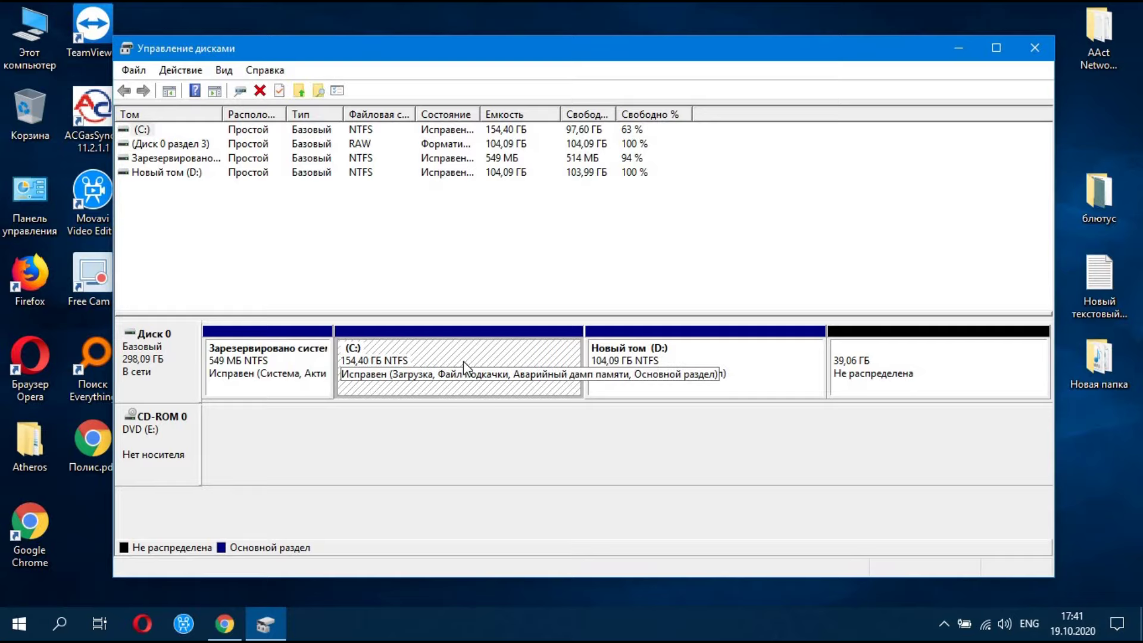
pyautogui.rightClick(463, 360)
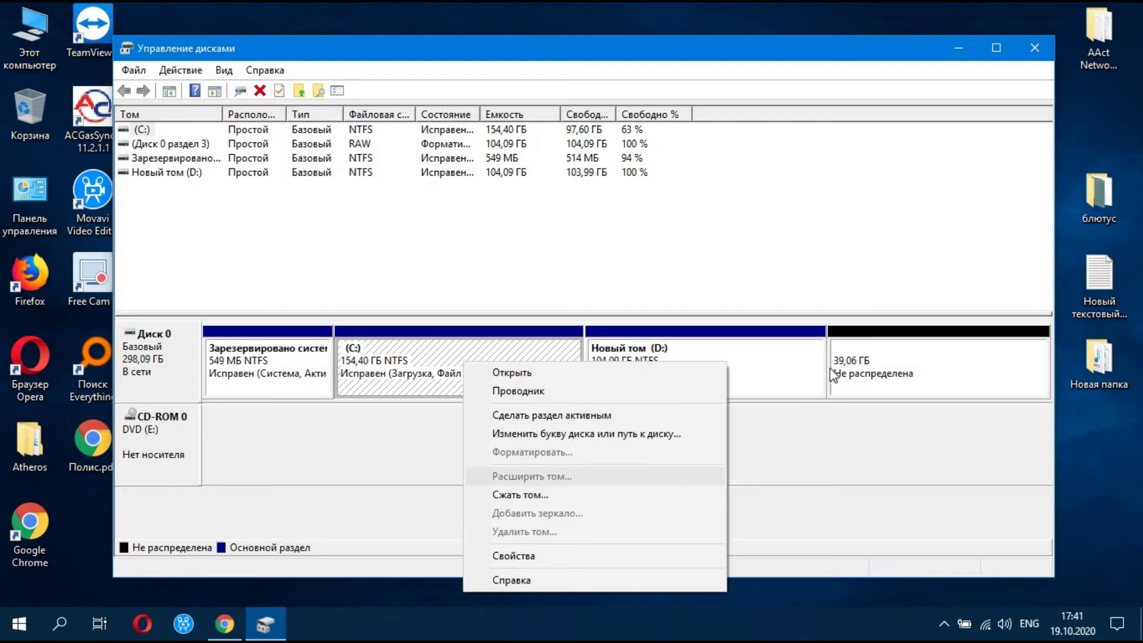
pyautogui.click(698, 349)
pyautogui.rightClick(698, 348)
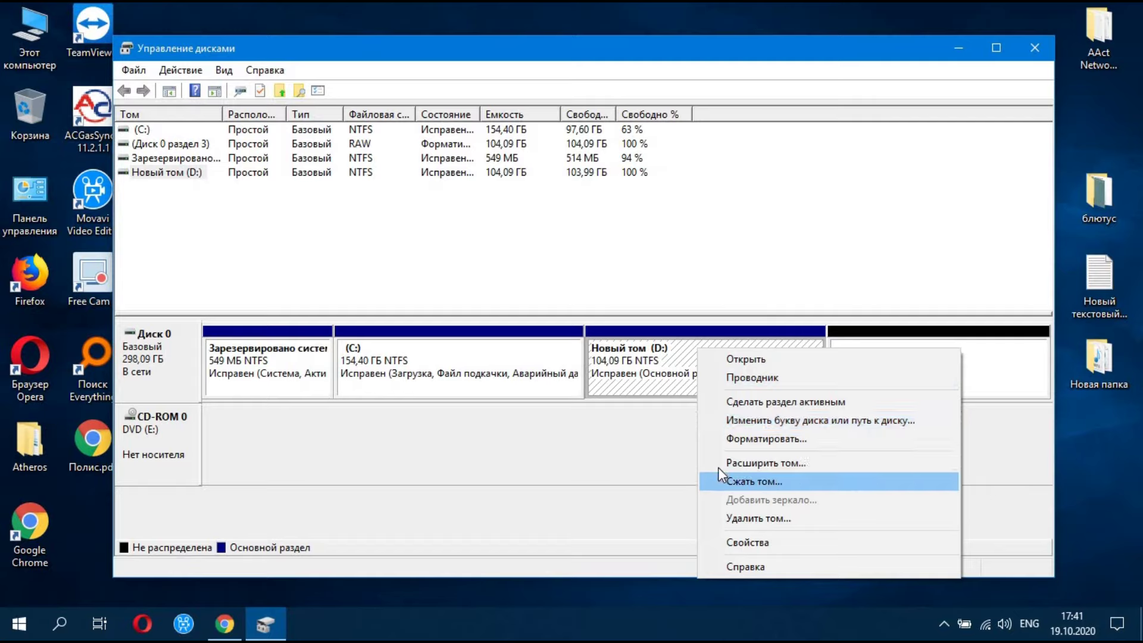
pyautogui.click(977, 376)
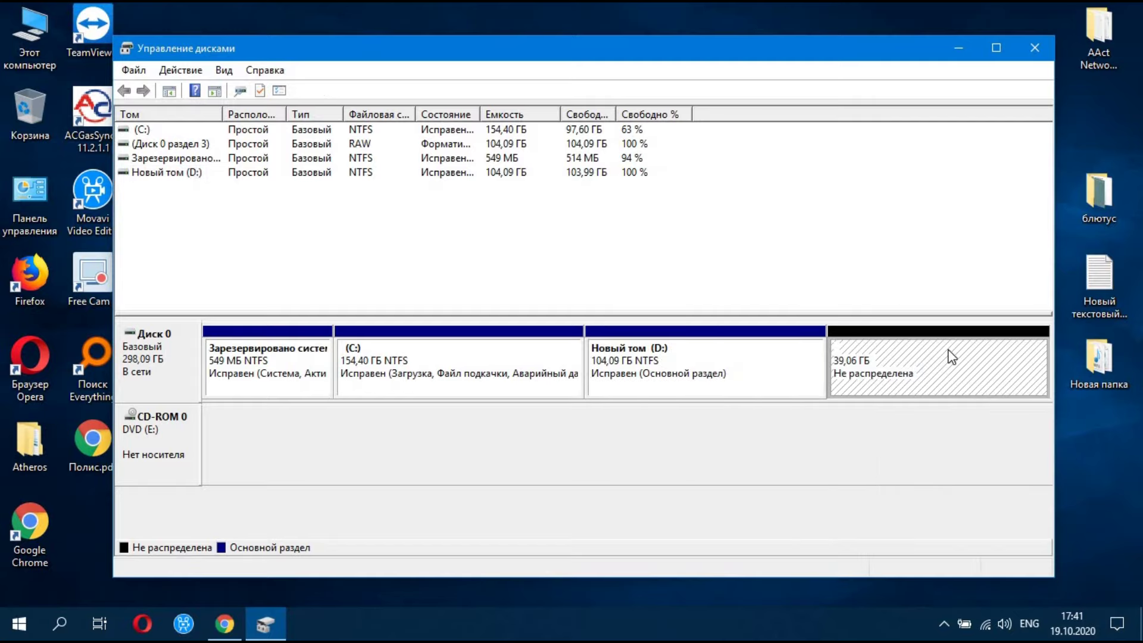
pyautogui.rightClick(946, 357)
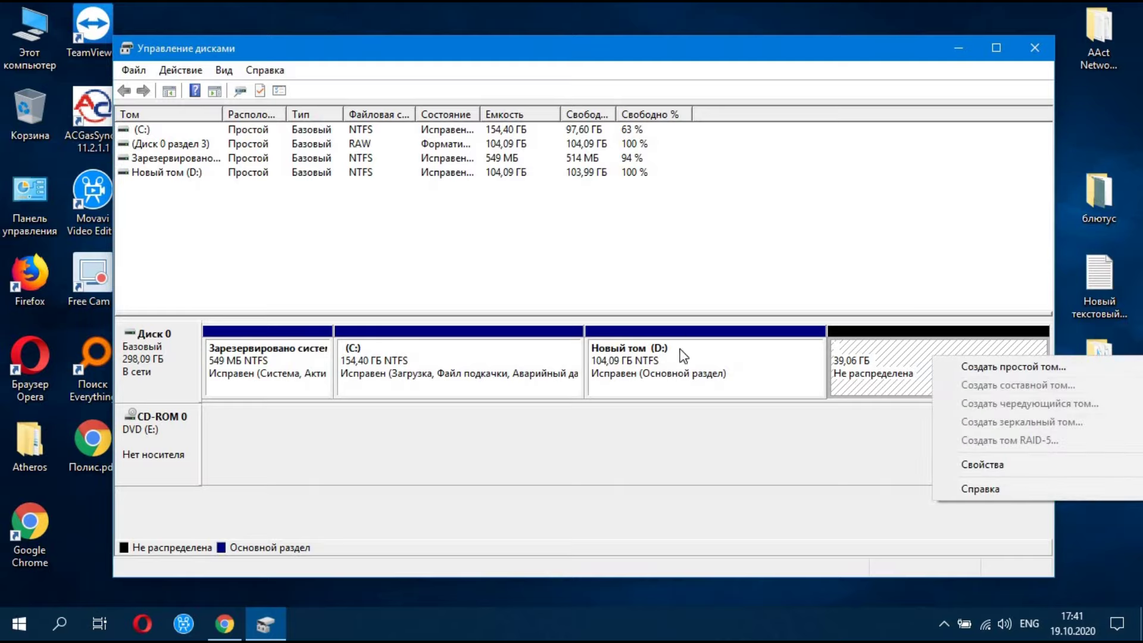
pyautogui.click(847, 234)
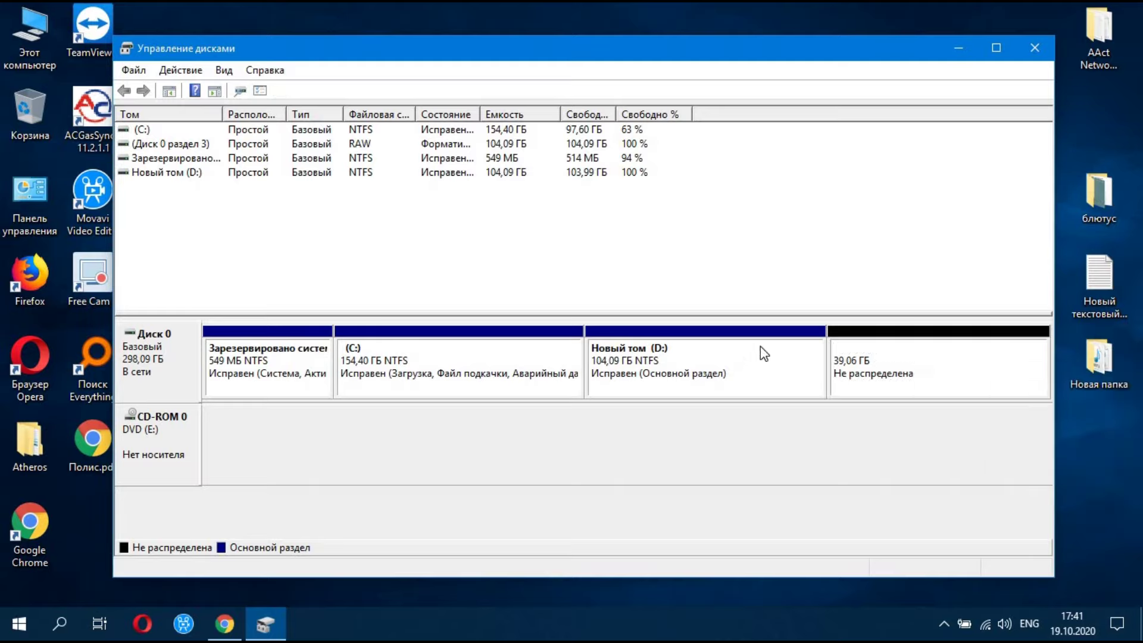
# Extend volume Новый том (D:) by the full 40000 MB of unallocated space on Disk 0
pyautogui.rightClick(744, 356)
pyautogui.click(797, 471)
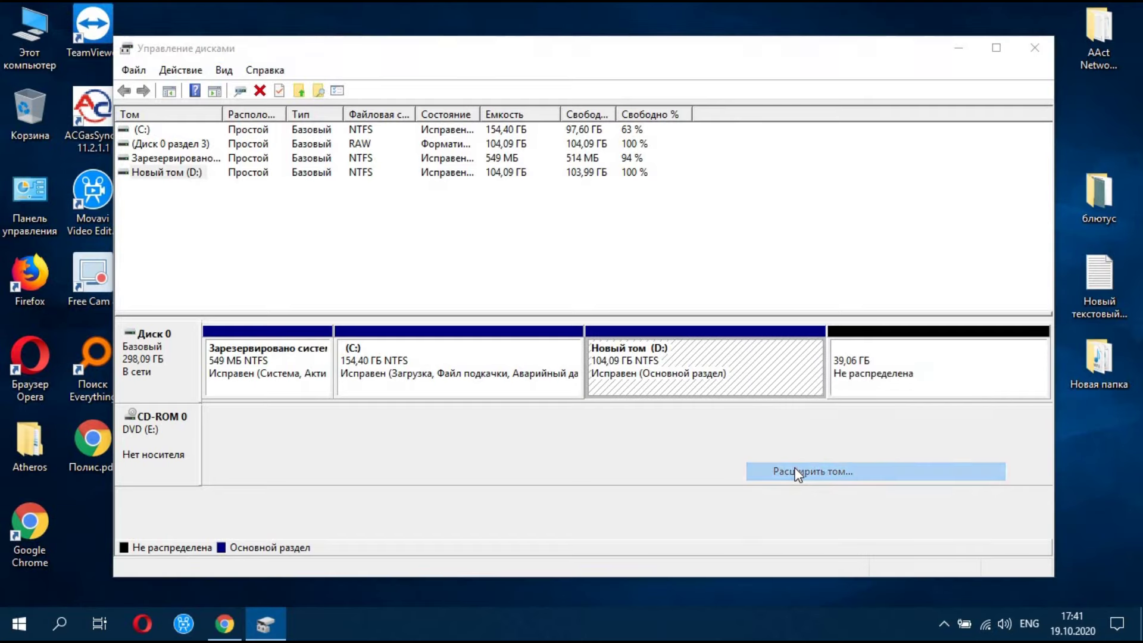
pyautogui.click(435, 447)
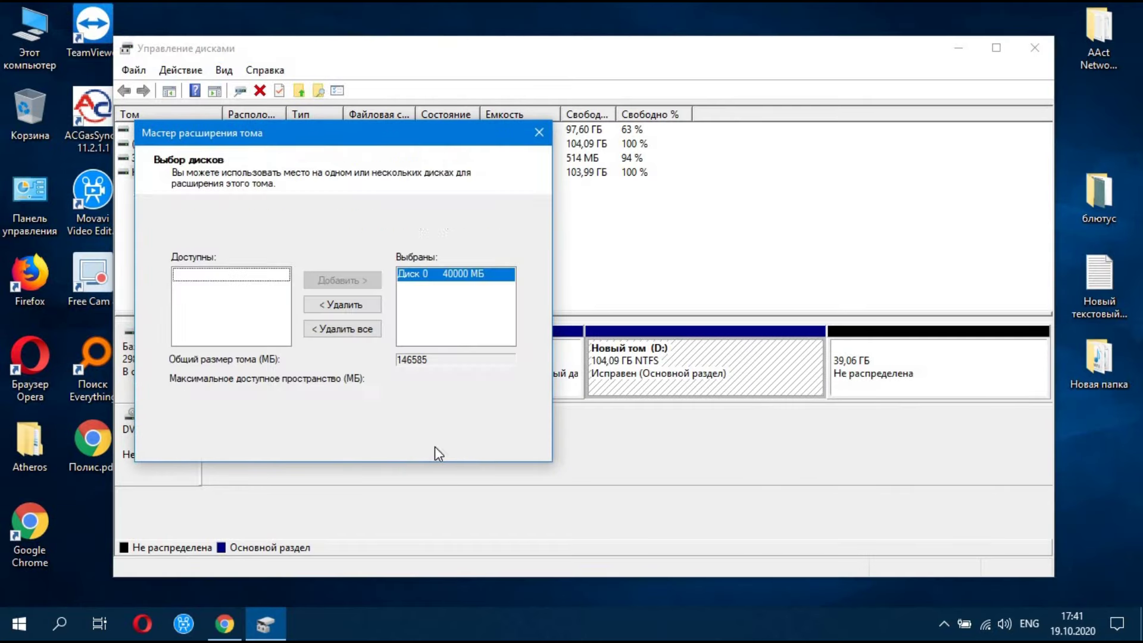
pyautogui.click(449, 443)
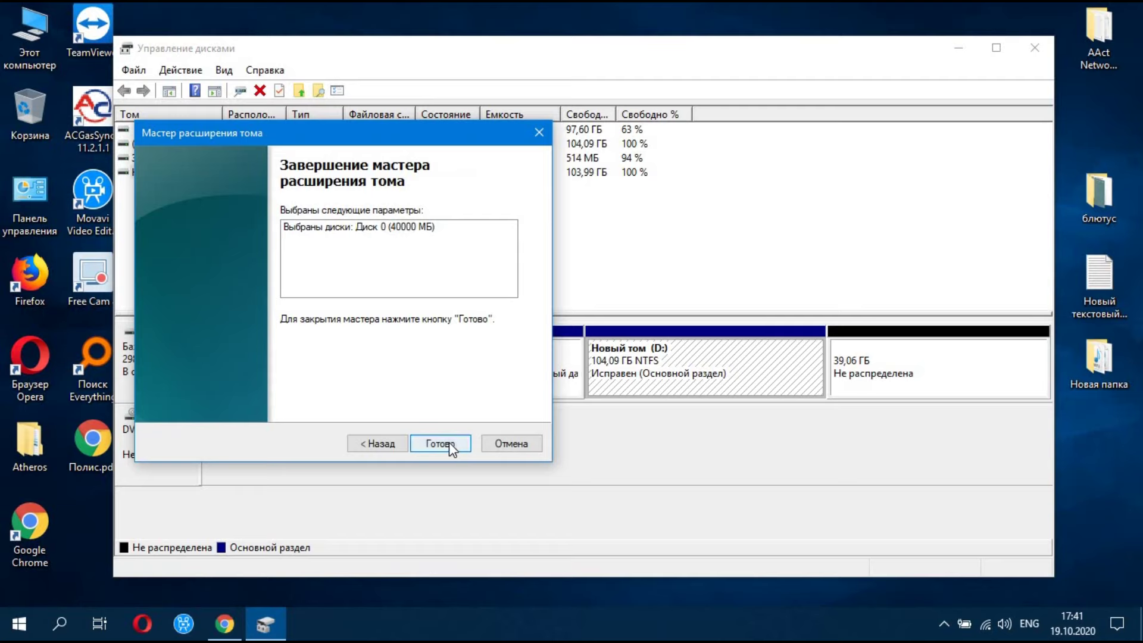
pyautogui.click(441, 443)
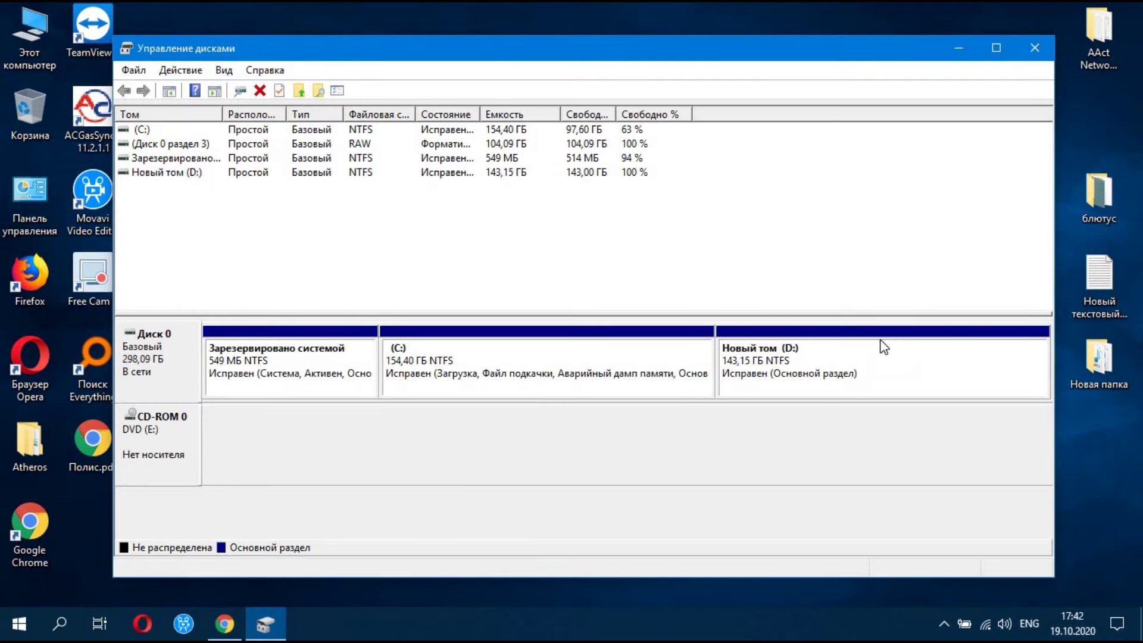